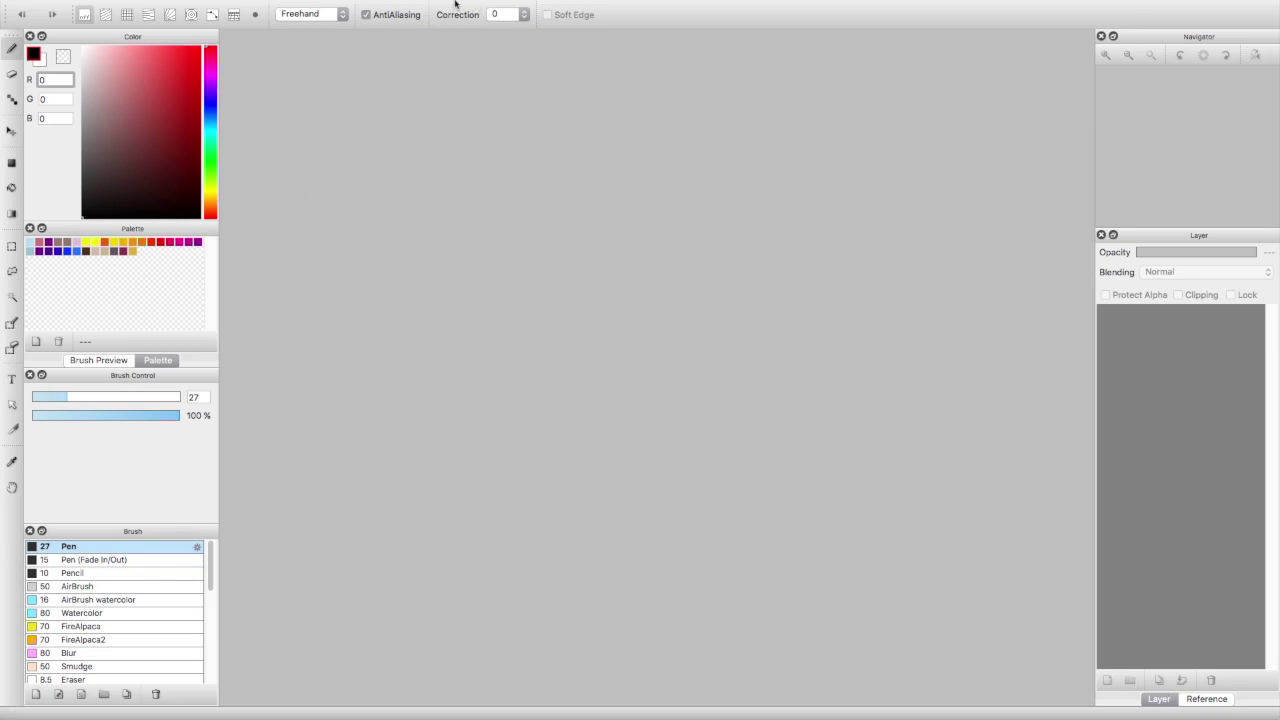
- Try the colour picker by shifting the hue to green and choosing white (R 255, G 255, B 255)
mouse_move(236, 4)
left_click(209, 105)
left_click_drag(210, 146, 209, 177)
mouse_move(121, 130)
left_mouse_down()
mouse_move(153, 47)
mouse_move(163, 146)
mouse_move(126, 54)
mouse_move(101, 137)
mouse_move(114, 105)
mouse_move(171, 57)
mouse_move(47, 45)
mouse_move(154, 77)
mouse_move(177, 200)
mouse_move(78, 44)
mouse_move(140, 49)
mouse_move(55, 265)
mouse_move(104, 168)
mouse_move(71, 165)
mouse_move(230, 242)
mouse_move(251, 69)
mouse_move(58, 11)
mouse_move(140, 15)
mouse_move(263, 54)
mouse_move(70, 30)
mouse_move(40, 10)
left_mouse_up()
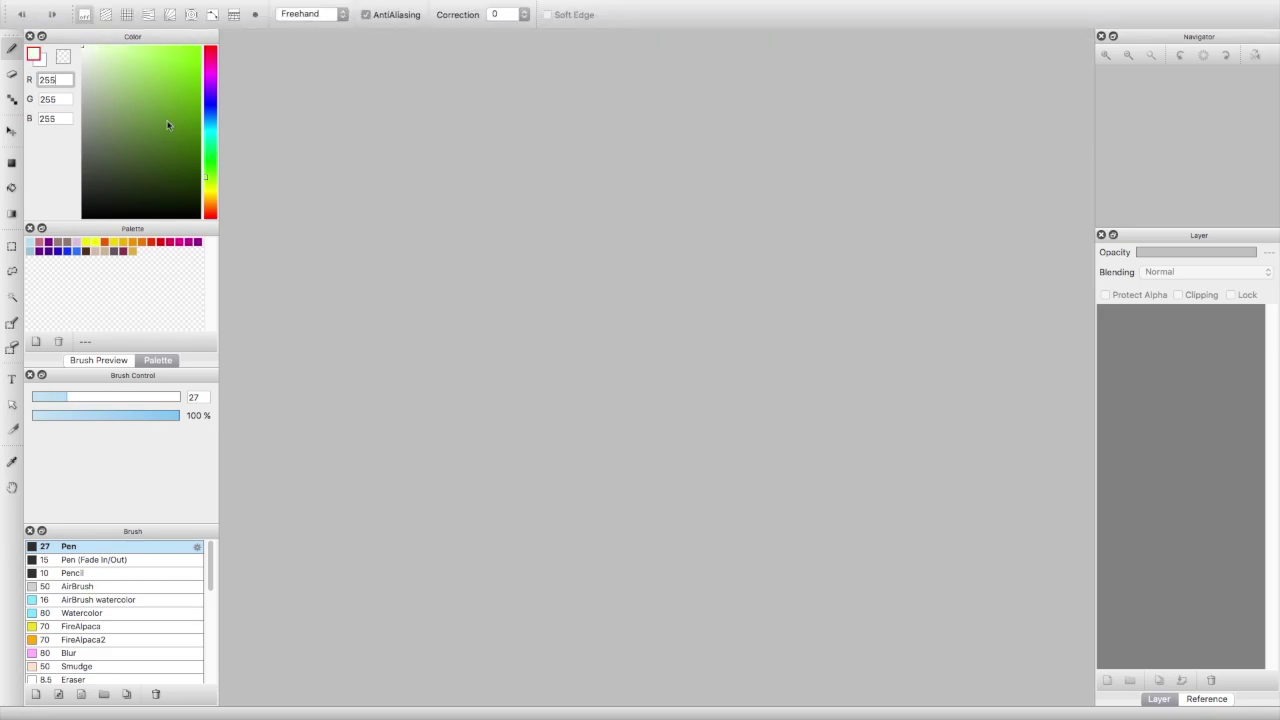
mouse_move(207, 161)
left_mouse_down()
mouse_move(215, 74)
mouse_move(196, 194)
mouse_move(208, 160)
left_mouse_up()
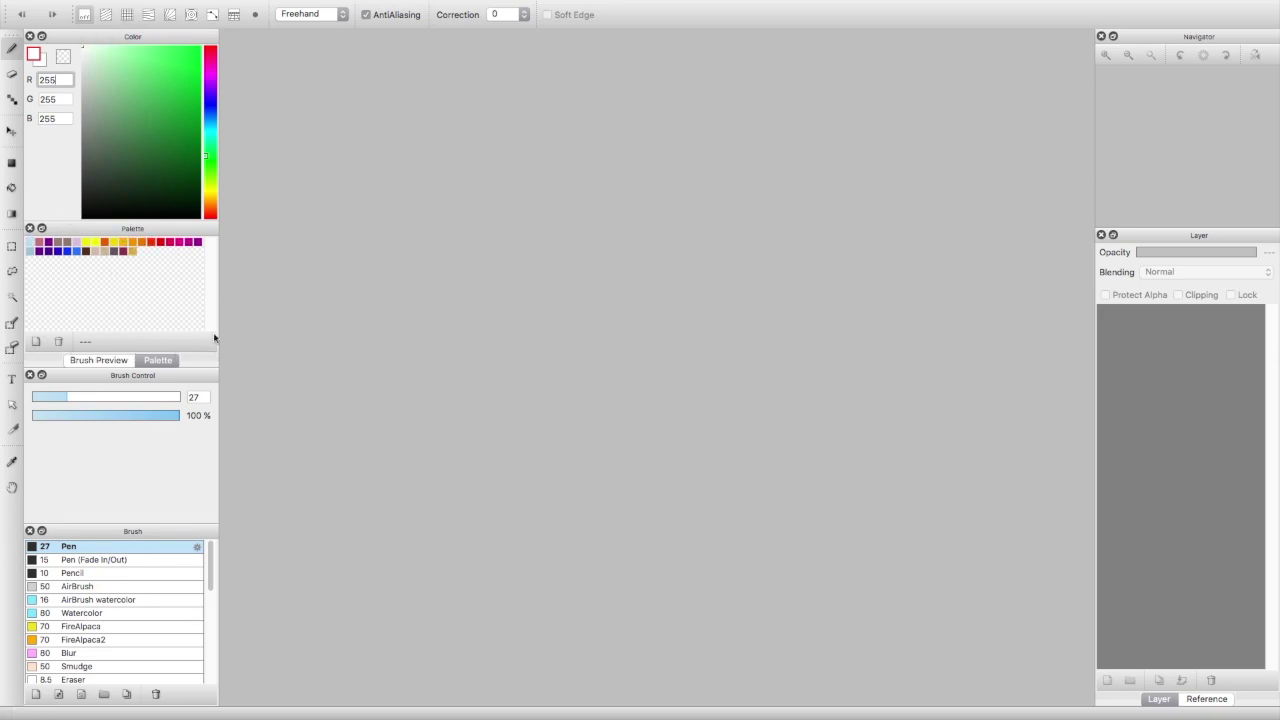
- Try several saved palette swatches and choose dark brown (R 77, G 46, B 31) as the brush colour
left_click(48, 243)
left_click(67, 243)
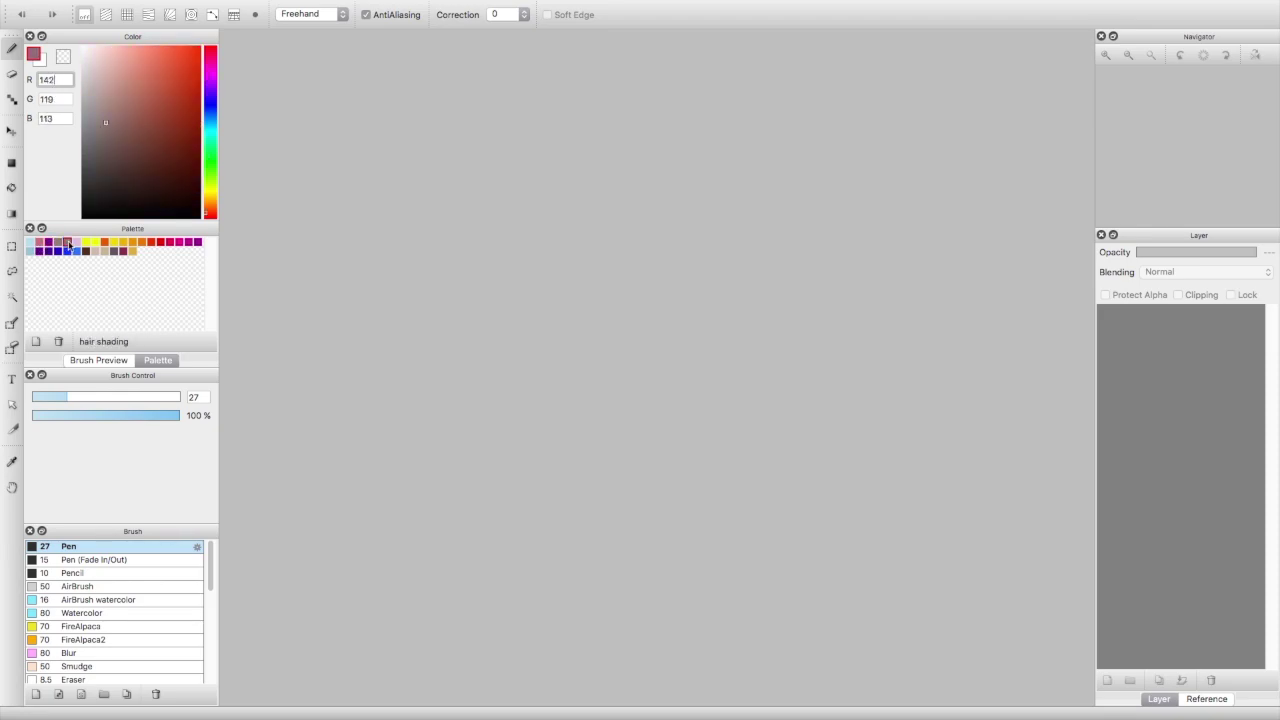
left_click(88, 242)
left_click(76, 242)
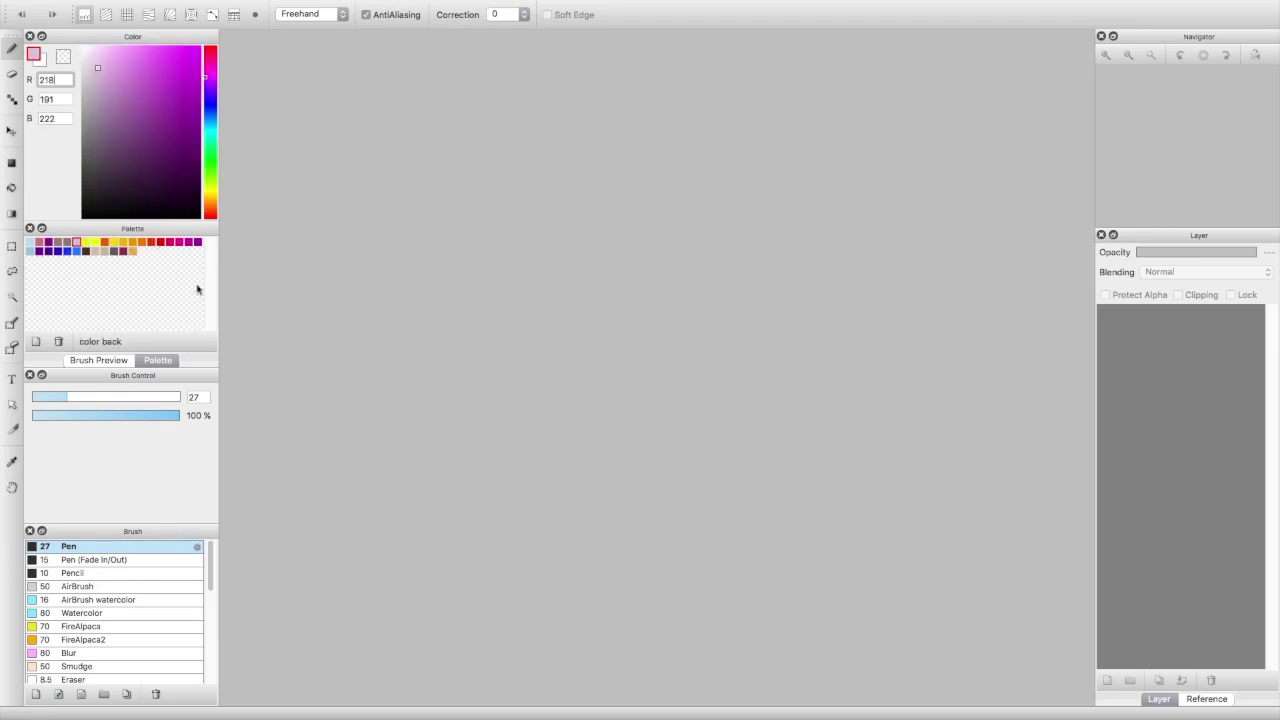
left_click(132, 251)
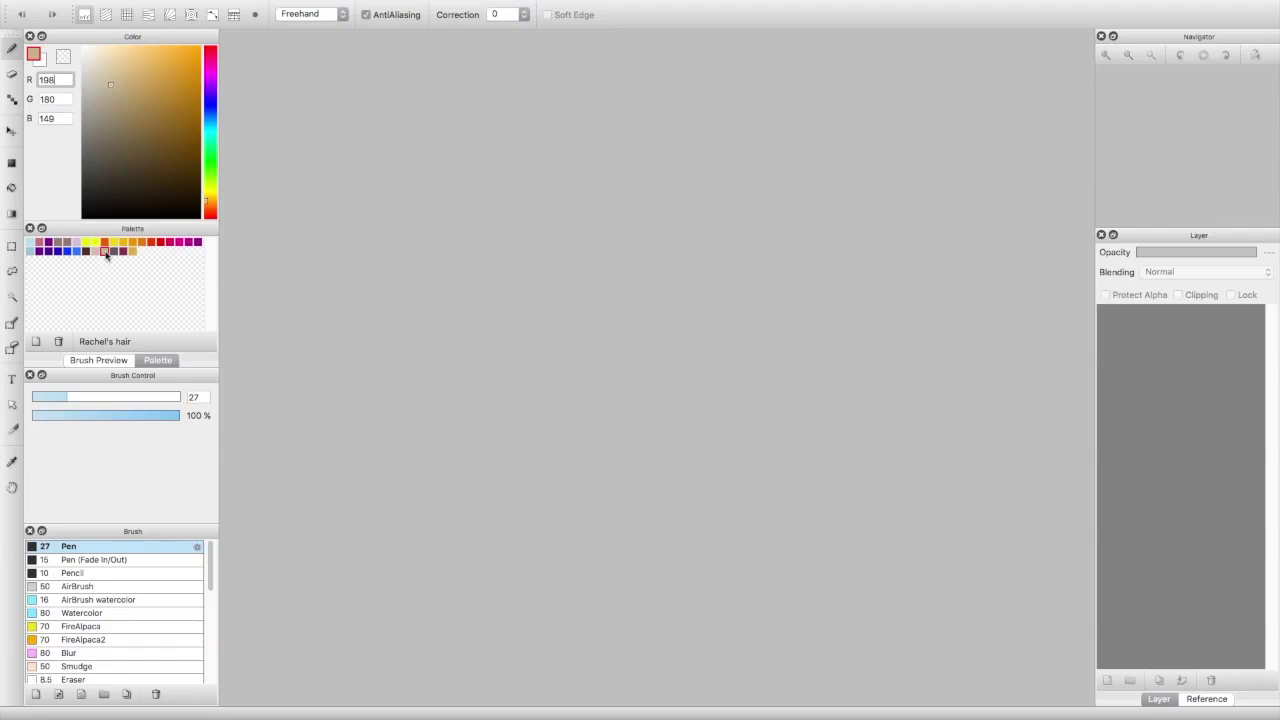
left_click(86, 251)
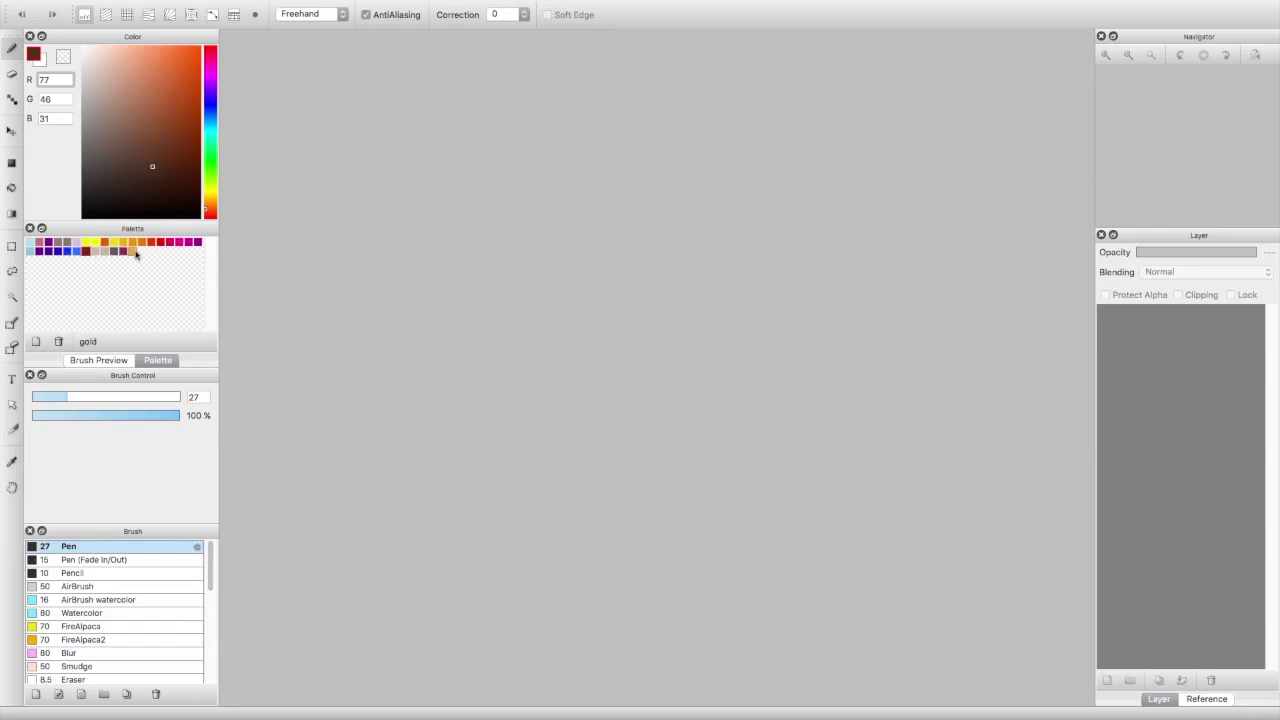
- Show the brush preview, try Pen sizes of 13.3 and about 19, and return to the colour palette
left_click(100, 361)
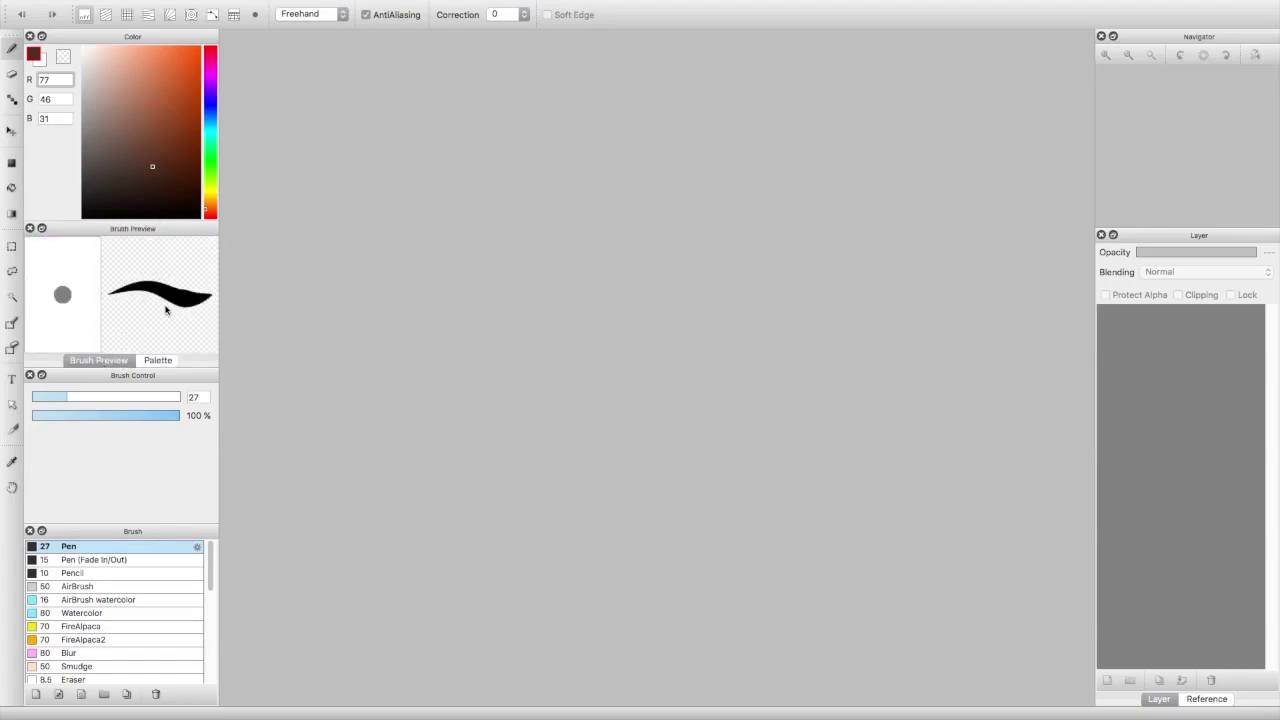
left_click(86, 397)
mouse_move(86, 397)
left_mouse_down()
mouse_move(170, 397)
mouse_move(57, 397)
mouse_move(70, 397)
left_mouse_up()
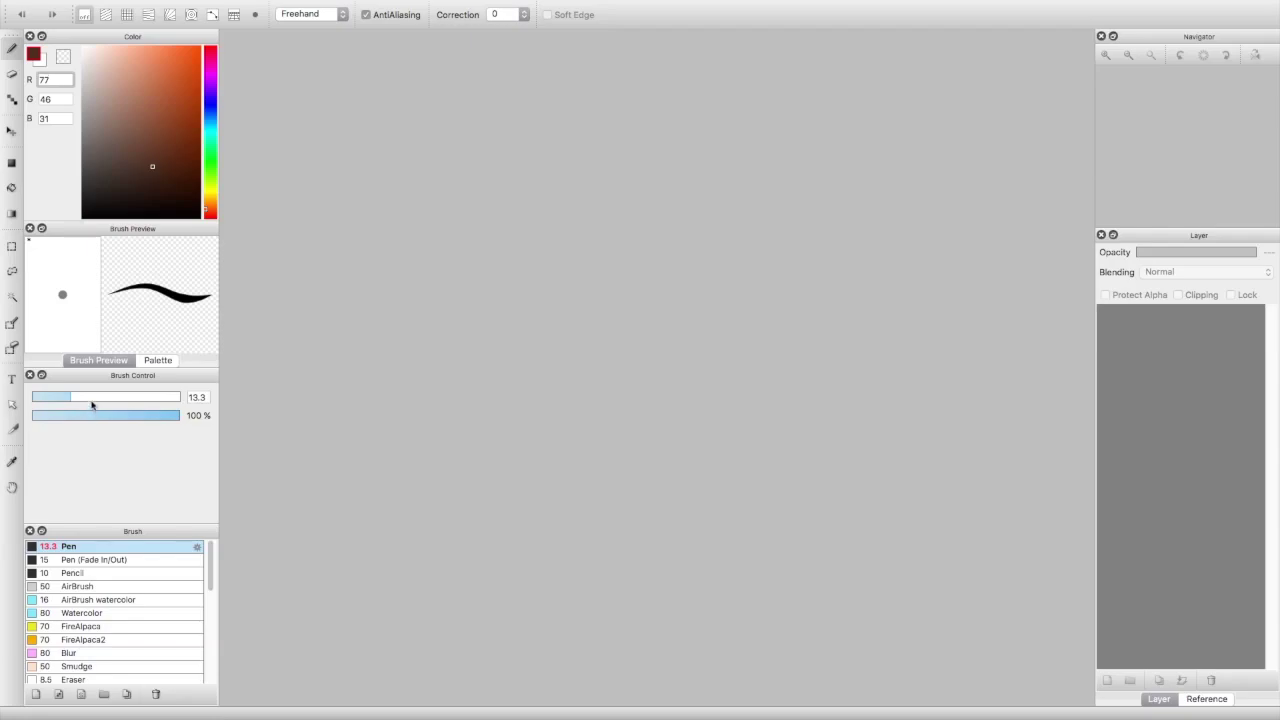
left_click(89, 397)
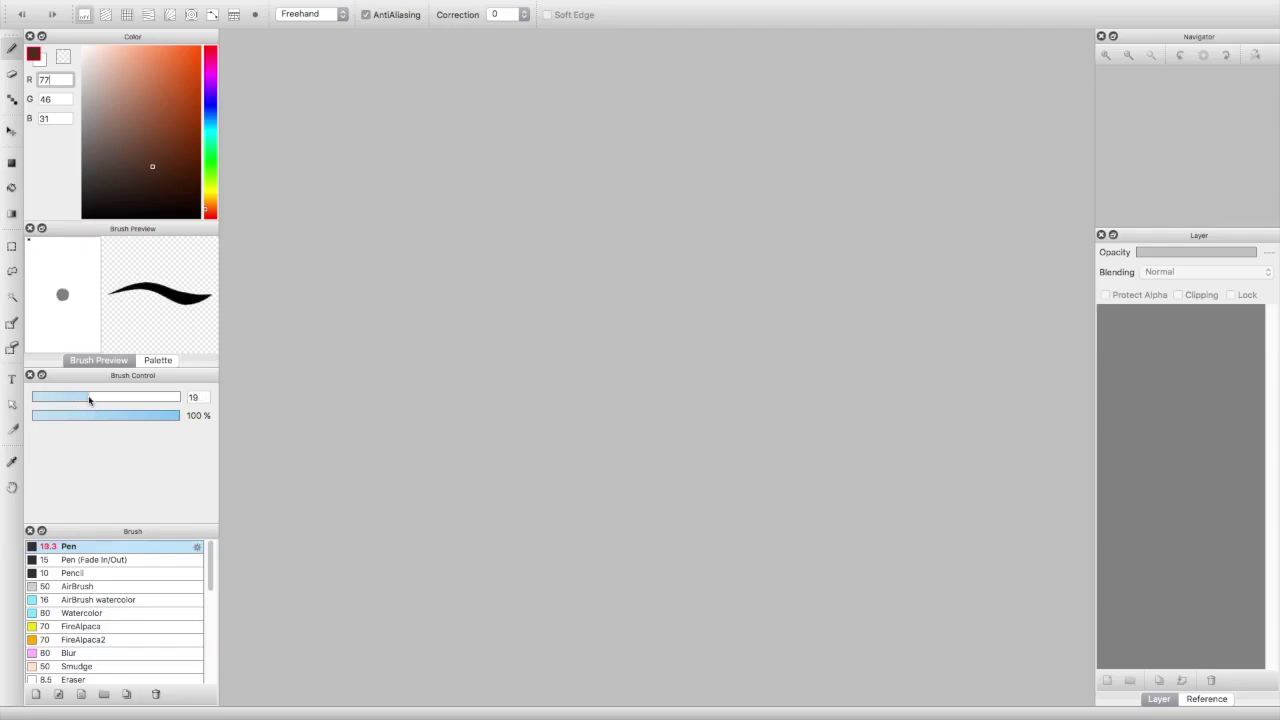
left_click(157, 360)
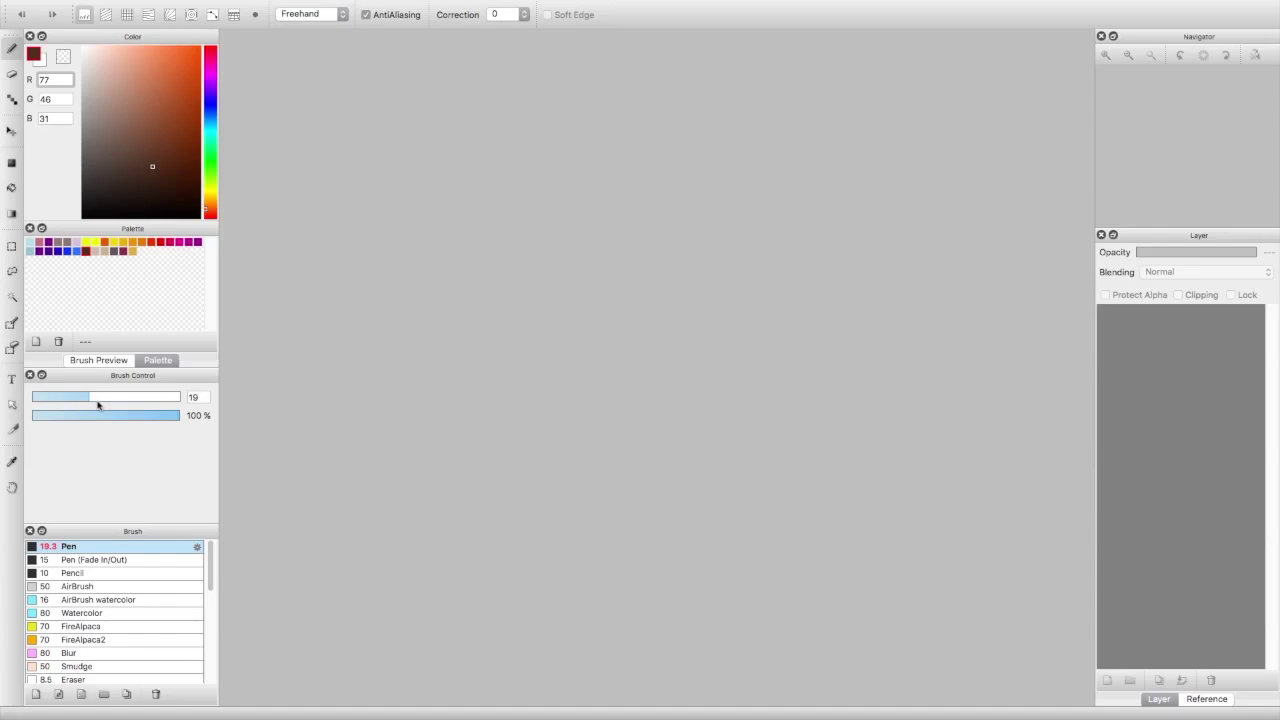
- Adjust the Pen brush to a size of 5.1 with 100% opacity
mouse_move(109, 400)
left_mouse_down()
mouse_move(183, 394)
mouse_move(40, 400)
mouse_move(65, 398)
left_mouse_up()
left_click(115, 415)
left_click_drag(86, 423, 188, 415)
left_click_drag(64, 398, 52, 402)
mouse_move(78, 398)
left_mouse_down()
mouse_move(91, 397)
mouse_move(46, 394)
mouse_move(45, 406)
left_mouse_up()
- Browse the brush list down to its last entries and return to its beginning
left_click_drag(211, 552, 210, 693)
left_click_drag(210, 637, 210, 517)
left_click_drag(213, 547, 203, 651)
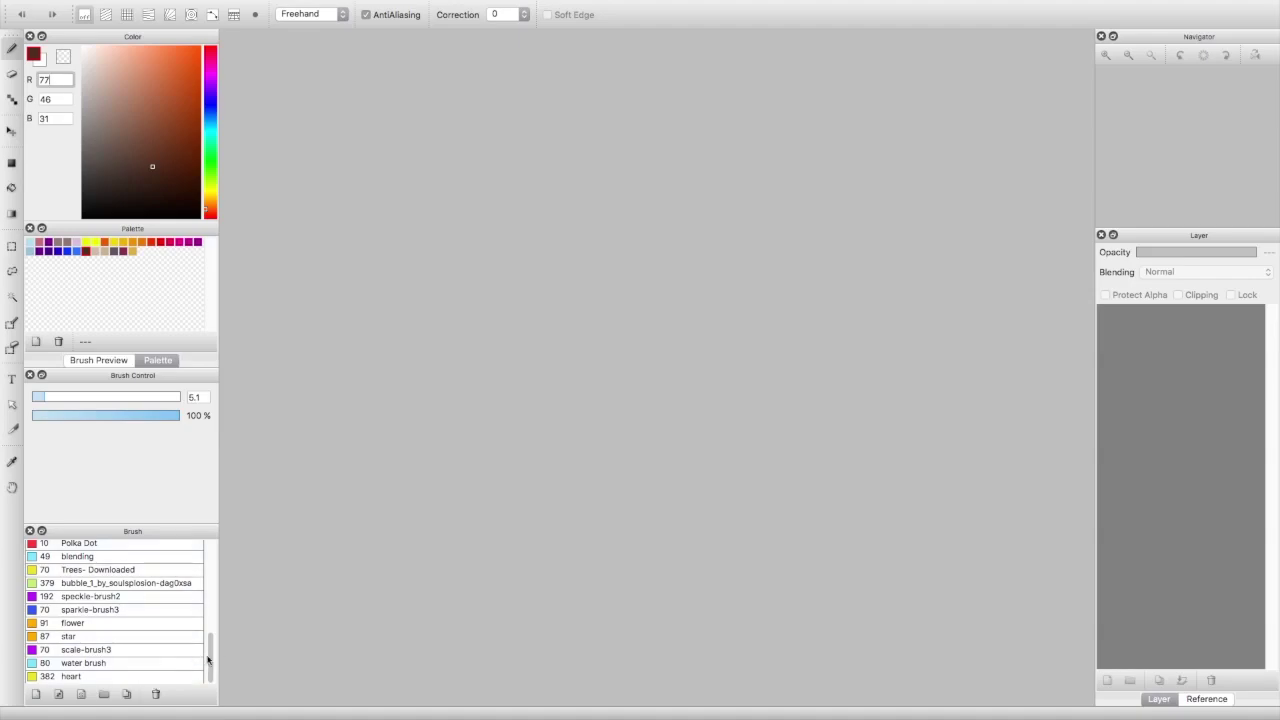
left_click_drag(211, 655, 209, 548)
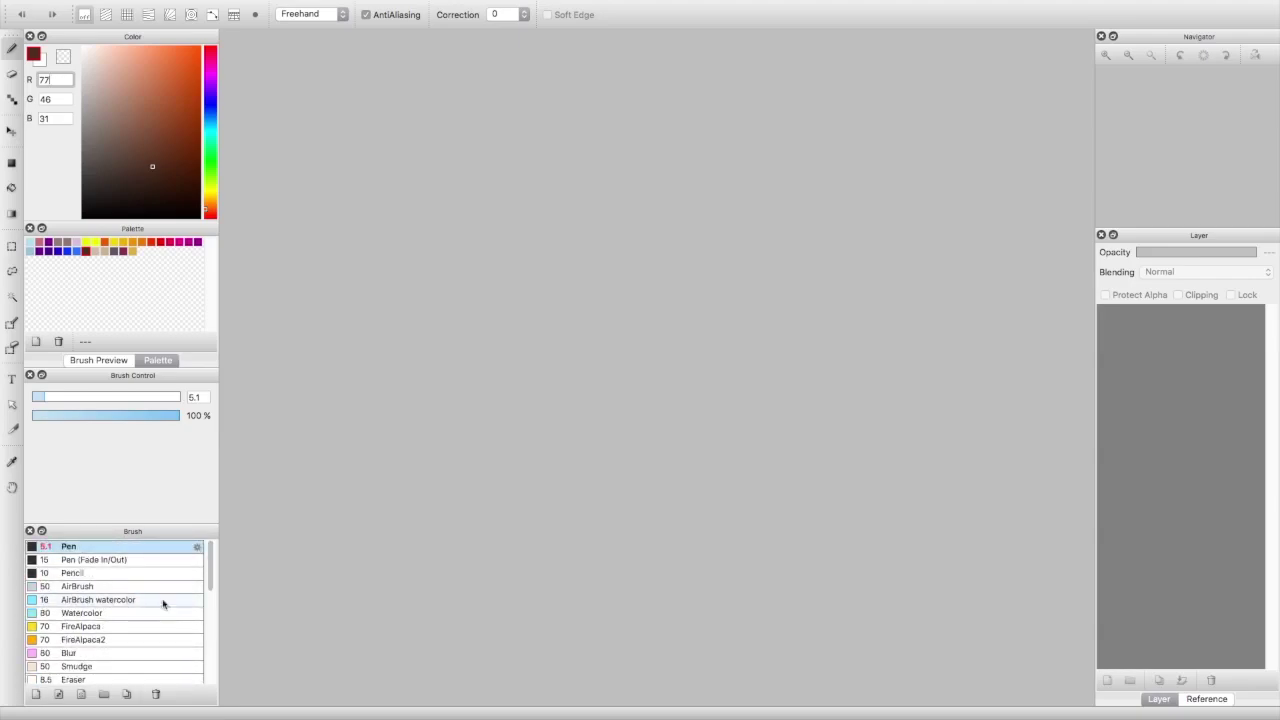
mouse_move(213, 546)
left_mouse_down()
mouse_move(207, 592)
mouse_move(201, 535)
left_mouse_up()
left_click_drag(210, 562, 216, 549)
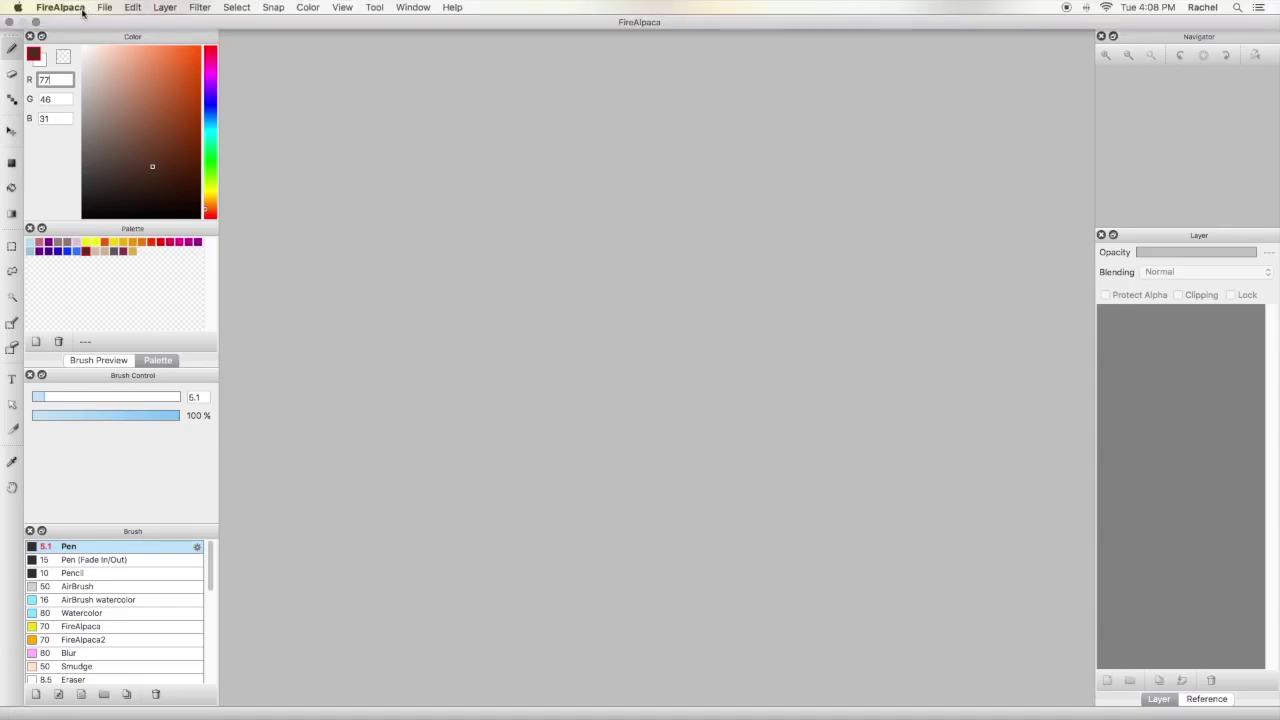
- Create a new 2000 × 2000 pixel image at 350 dpi with a transparent background
left_click(105, 7)
left_click(119, 26)
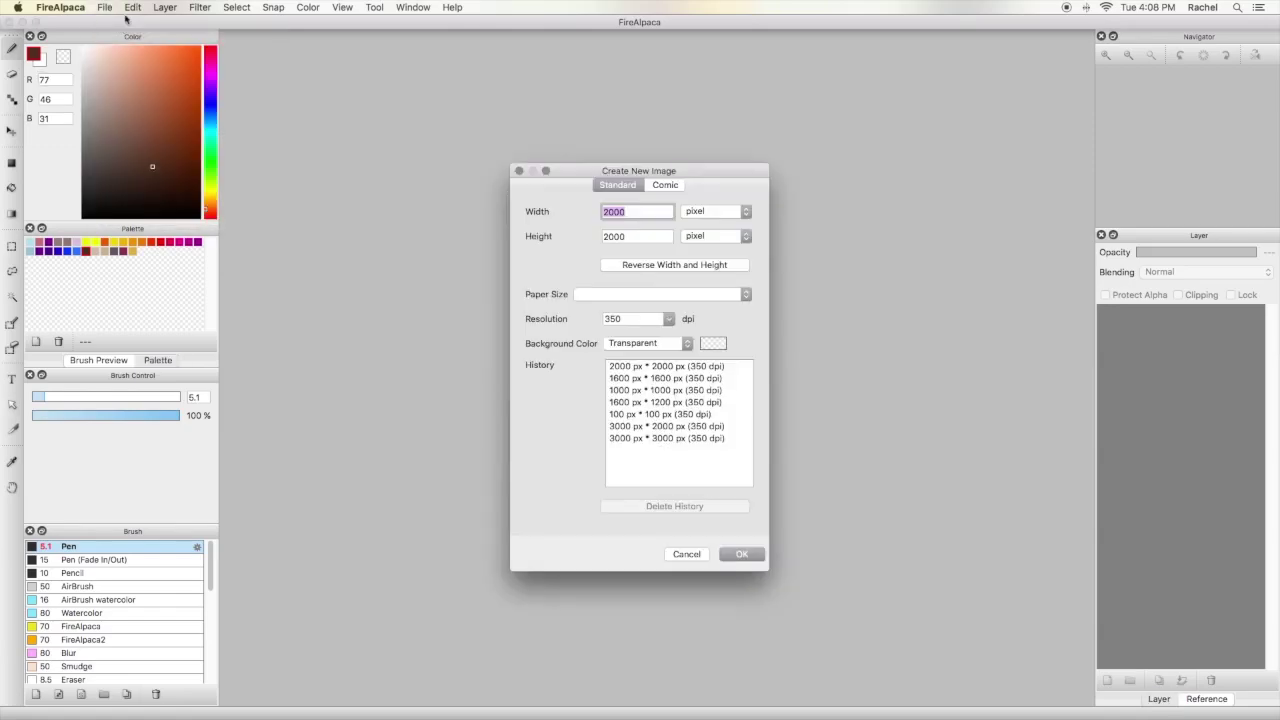
left_click(739, 555)
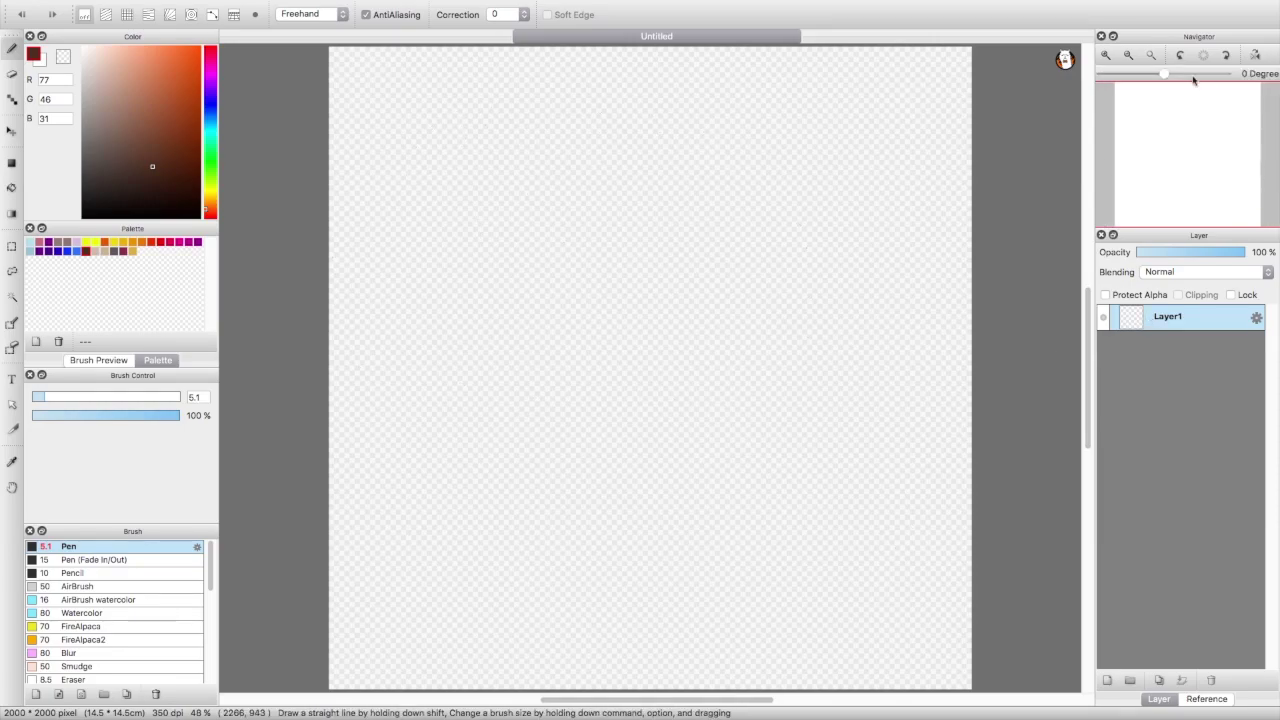
- Rotate the canvas view to -10 degrees and clear the rotation
mouse_move(1187, 60)
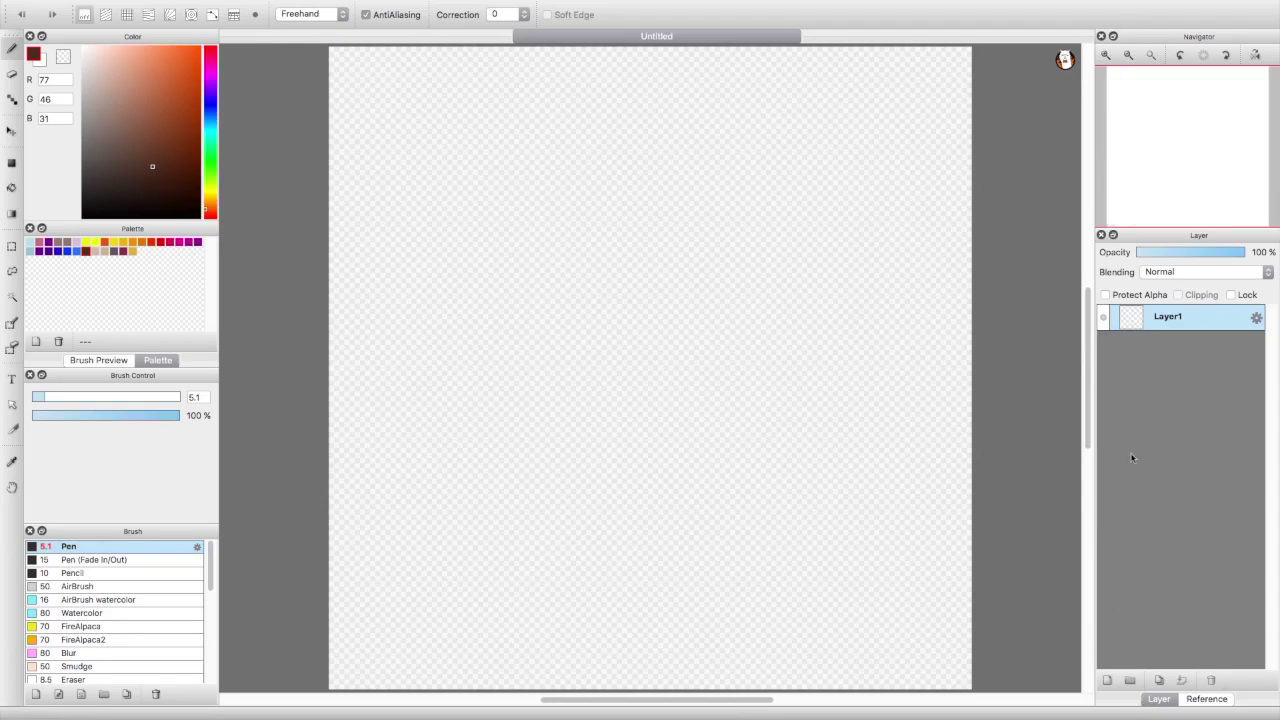
mouse_move(1157, 99)
left_click_drag(1172, 136, 1210, 166)
mouse_move(1166, 74)
left_mouse_down()
mouse_move(1200, 78)
mouse_move(1158, 80)
left_mouse_up()
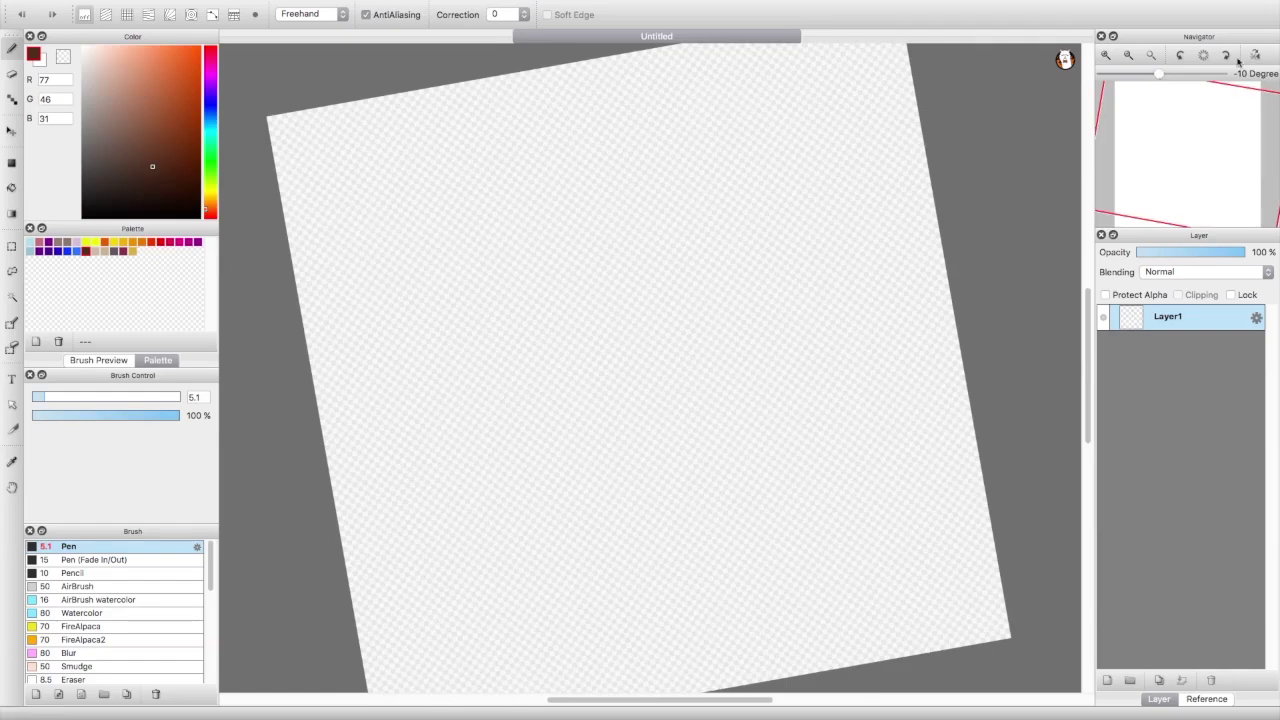
left_click(1204, 57)
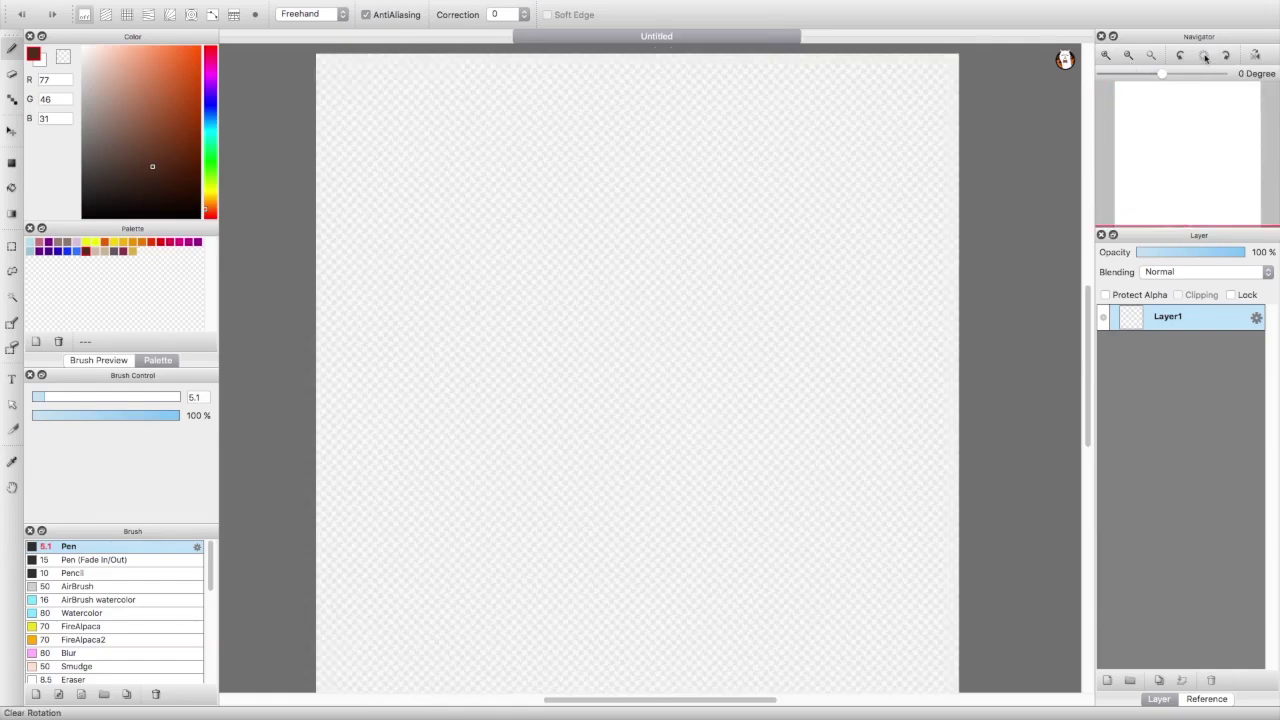
- Zoom the canvas view in and out, rotate it to 30 degrees, and reset the rotation to 0
left_click(1105, 56)
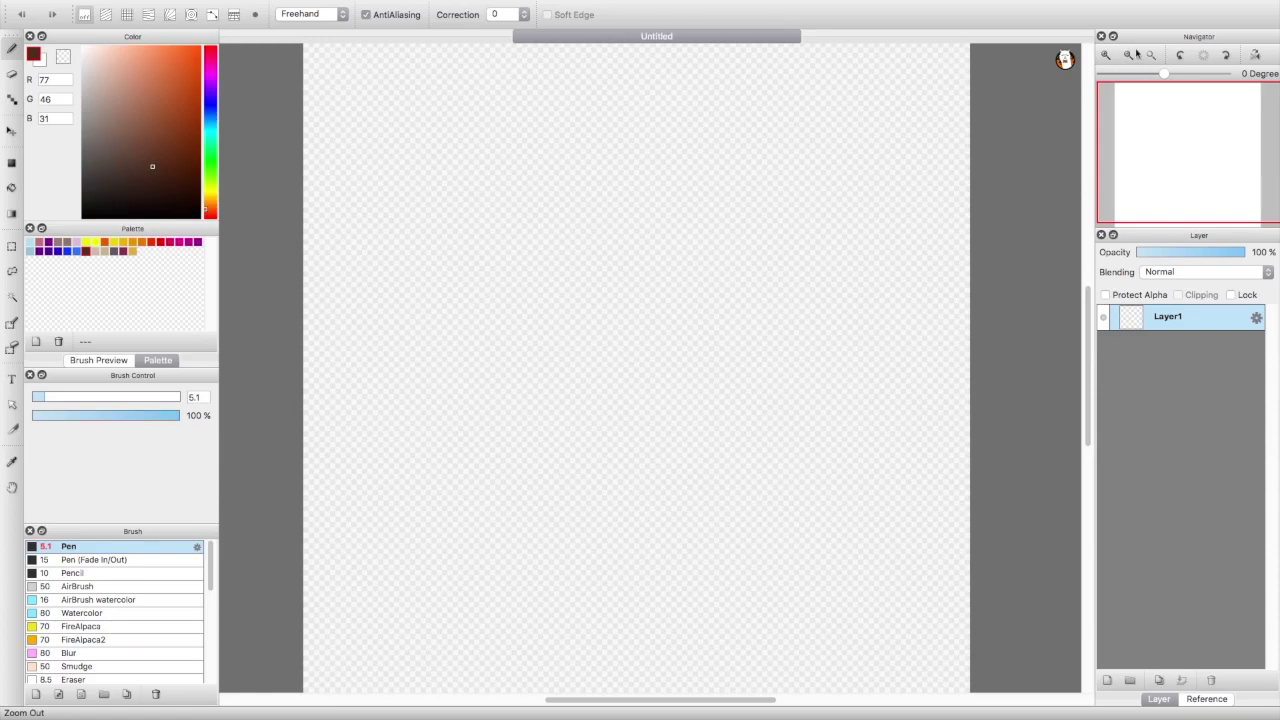
left_click(1128, 56)
left_click(1105, 56)
left_click(1105, 56)
left_click(1150, 56)
left_click(1230, 57)
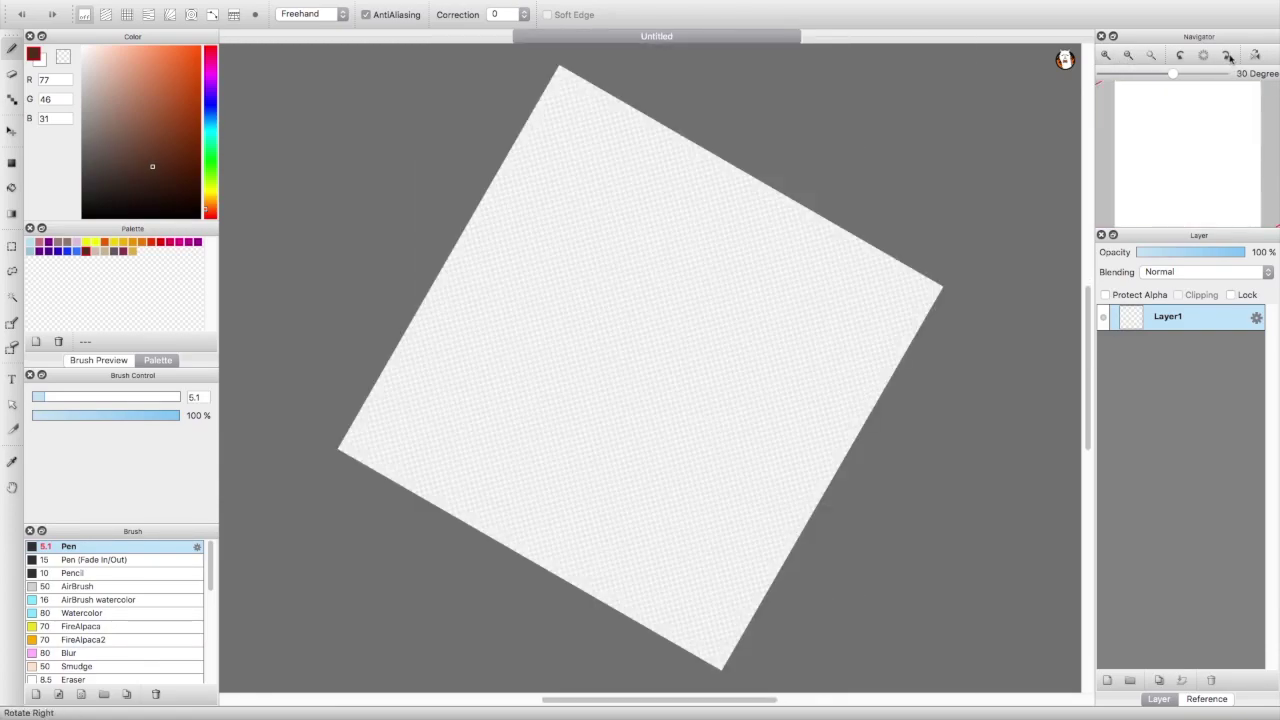
left_click(1204, 57)
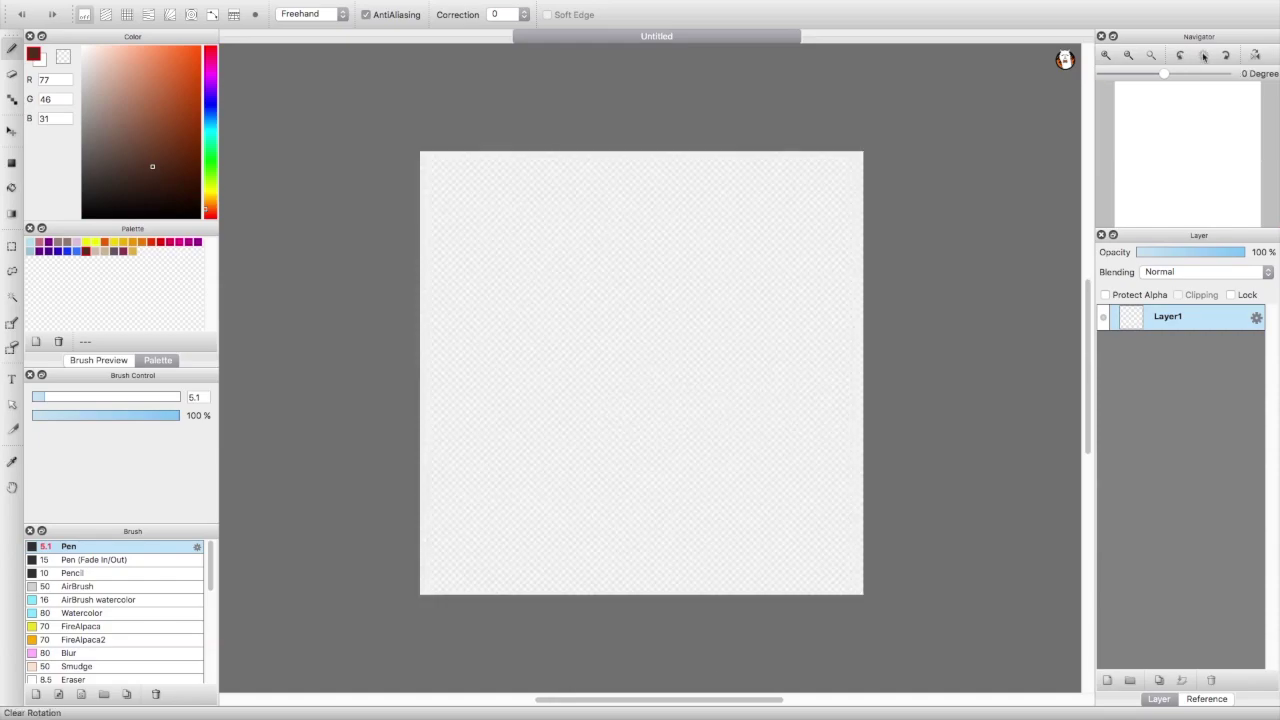
- Flip the blank canvas view back and forth repeatedly
left_click(1257, 58)
left_click(1257, 58)
left_click(1257, 58)
left_click(1257, 58)
left_click(1257, 58)
left_click(1257, 58)
left_click(1257, 58)
left_click(1257, 58)
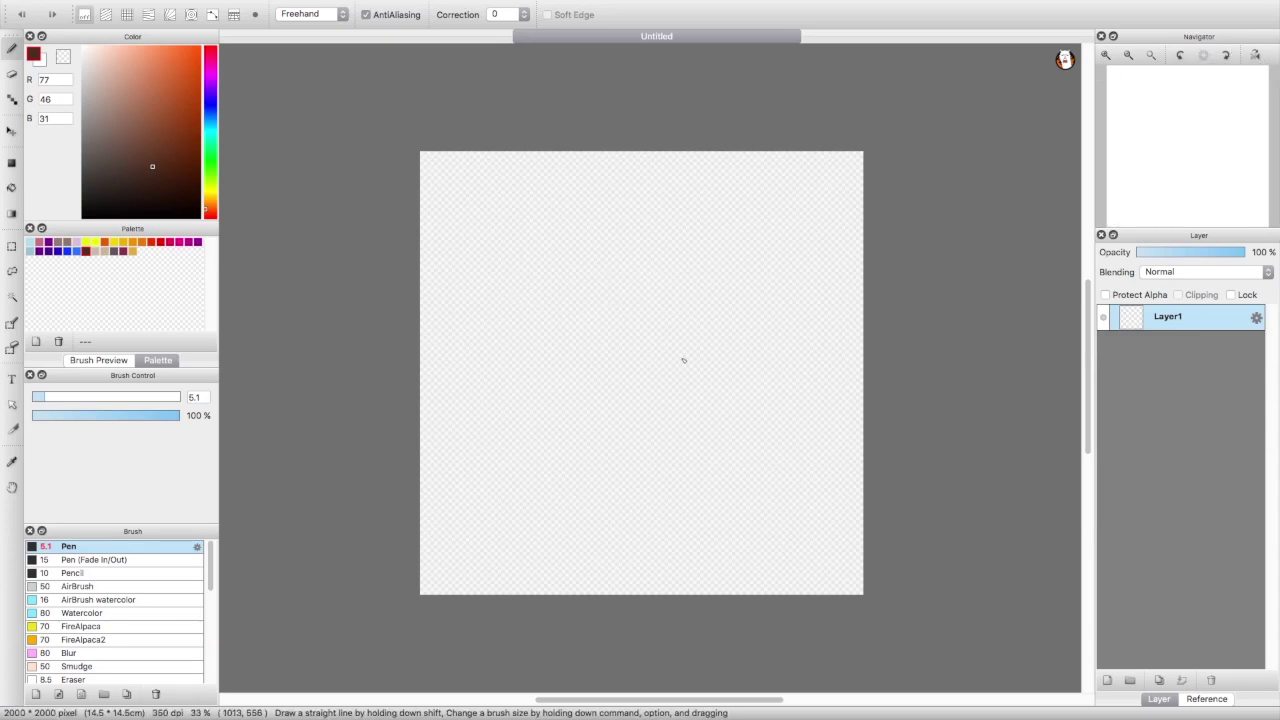
left_click(1257, 58)
left_click(1222, 58)
left_click(1220, 58)
left_click(1218, 57)
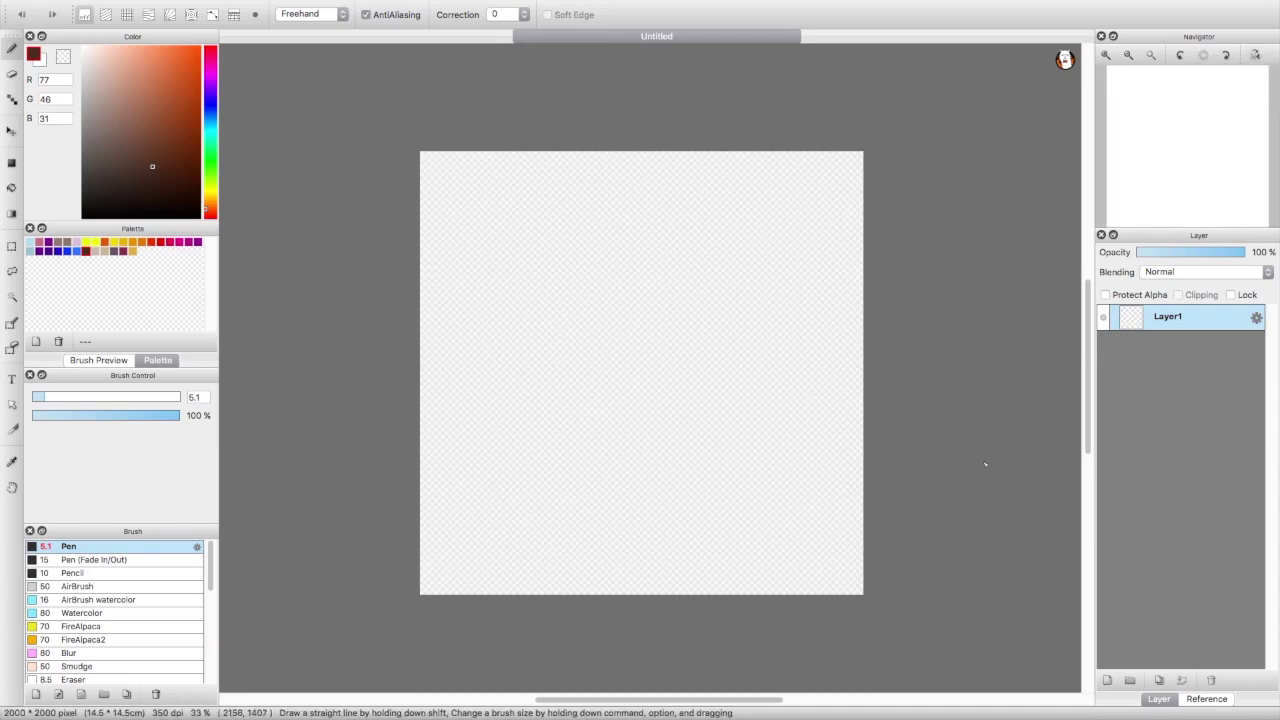
- Set Layer1's opacity to 100% and its blending mode to Normal
mouse_move(1253, 210)
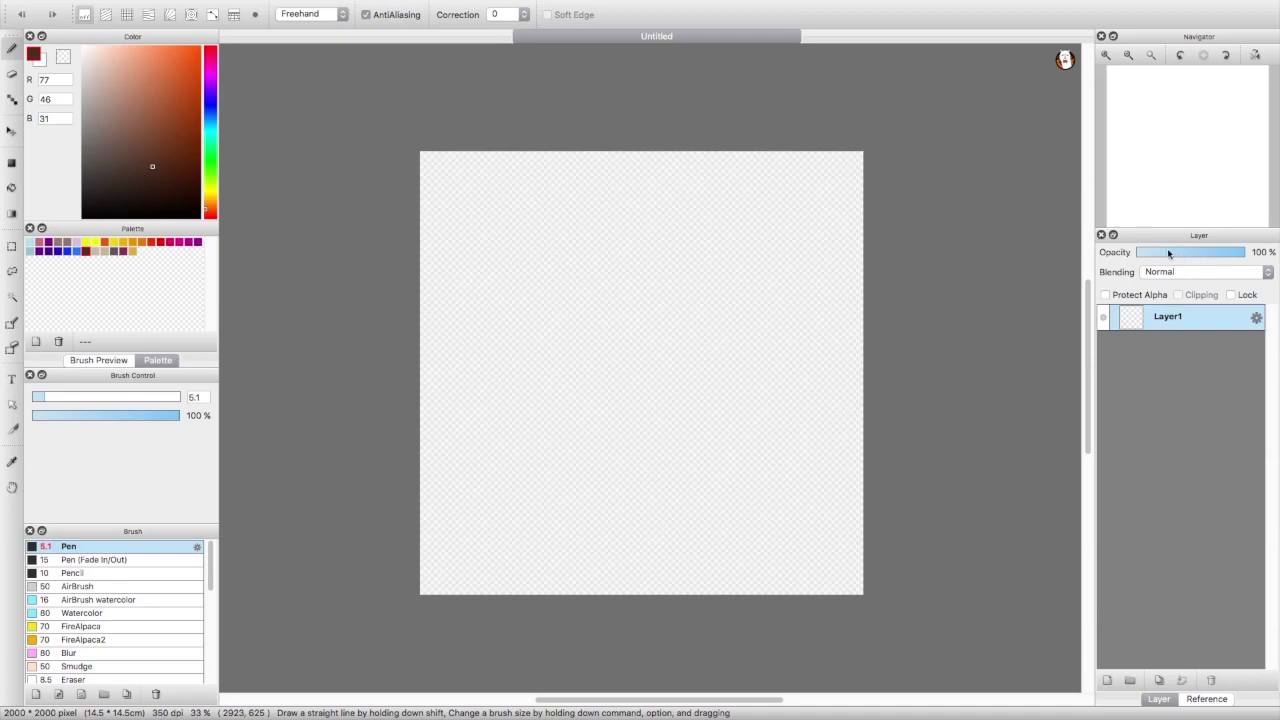
left_click_drag(1245, 252, 1267, 266)
left_click(1227, 276)
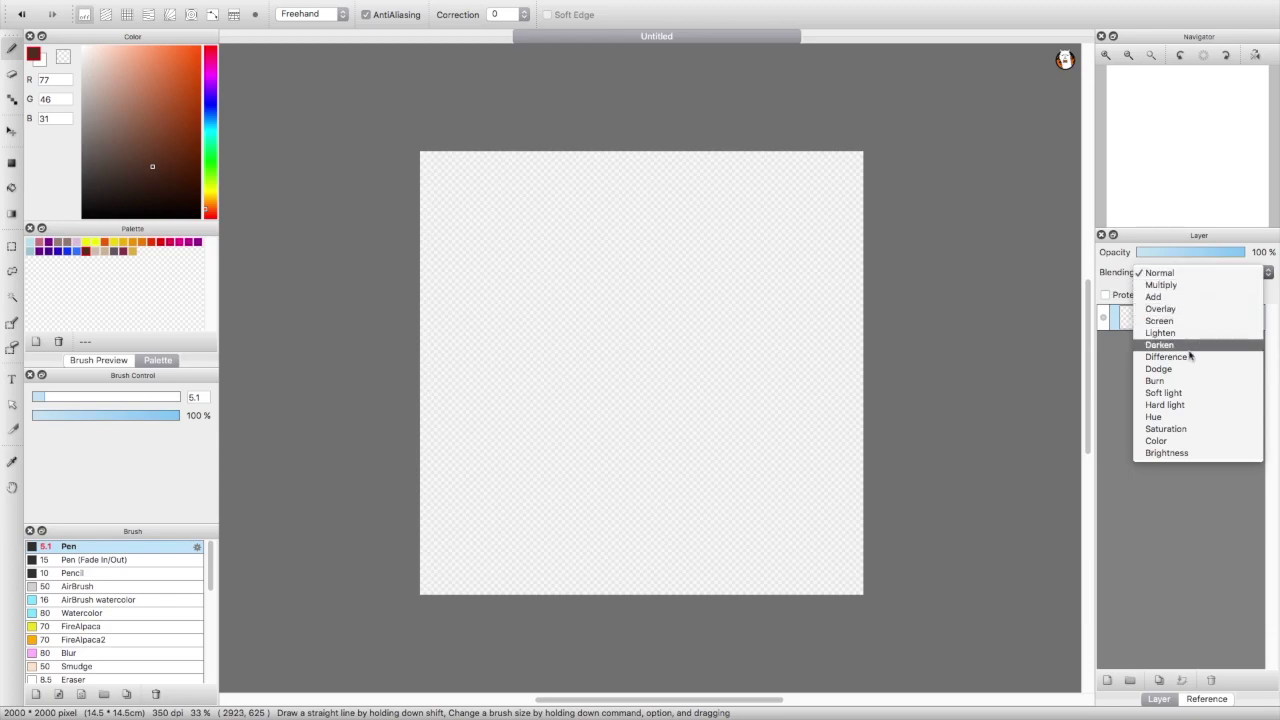
left_click(1190, 274)
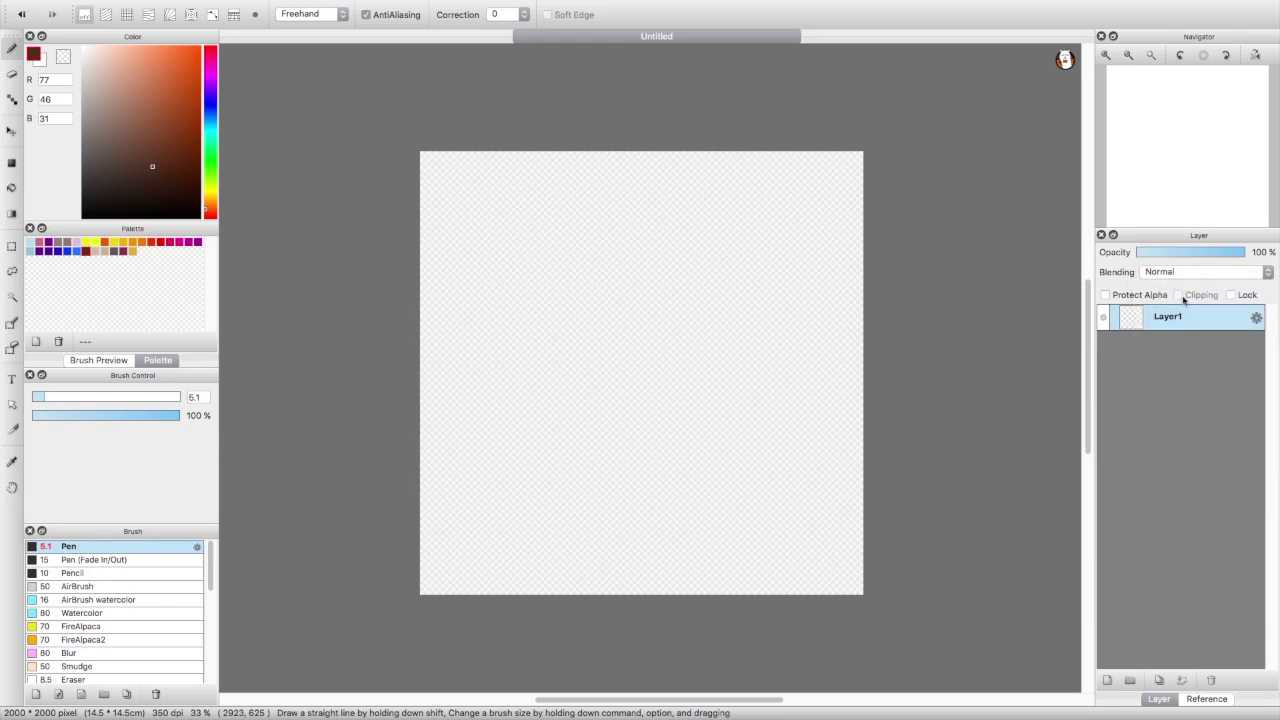
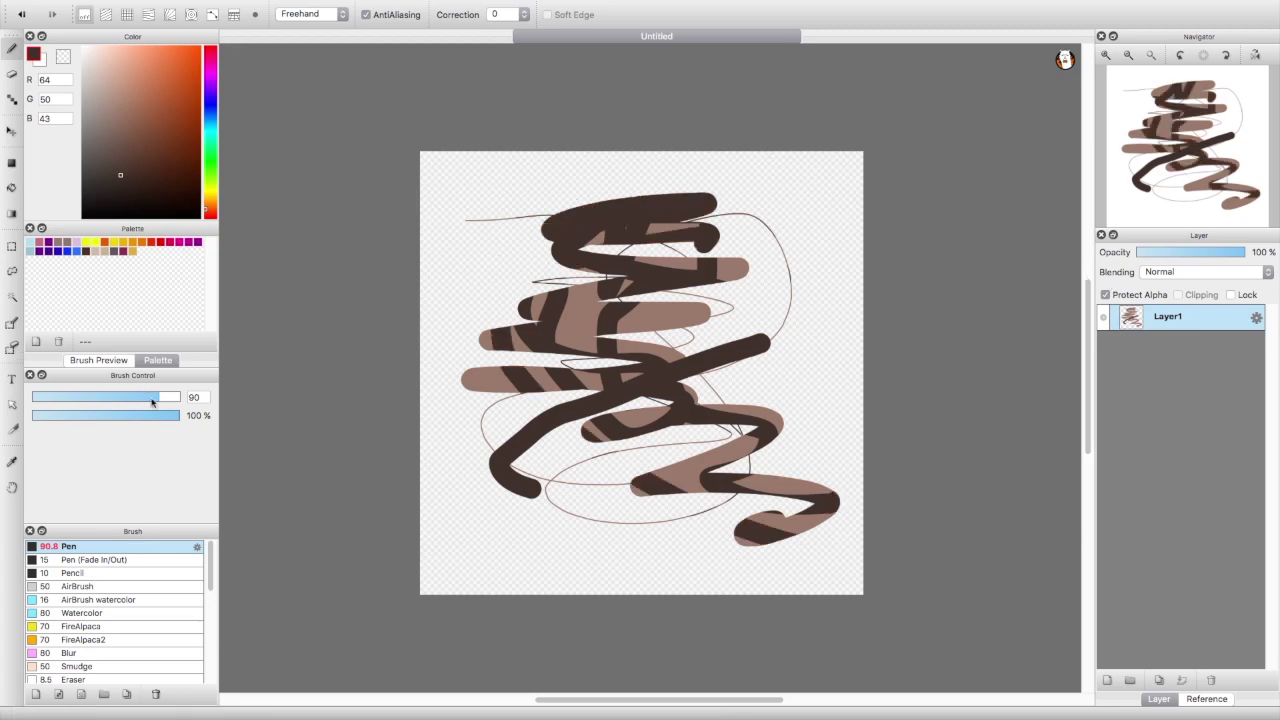
- Enlarge the Pen to 347 and 1000 and paint over the alpha-protected scribbles on Layer1, ending with near-black (R 34, G 23, B 18)
left_click_drag(160, 397, 222, 381)
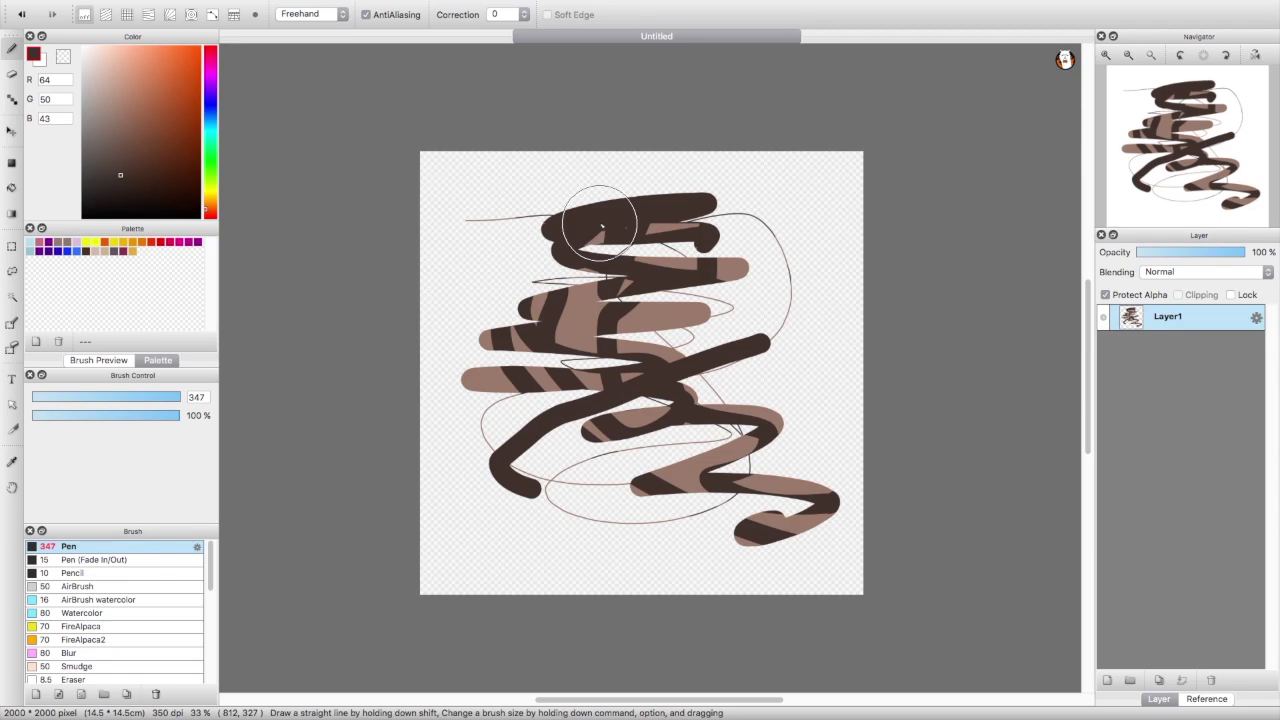
mouse_move(599, 222)
left_mouse_down()
mouse_move(651, 192)
mouse_move(572, 222)
left_mouse_up()
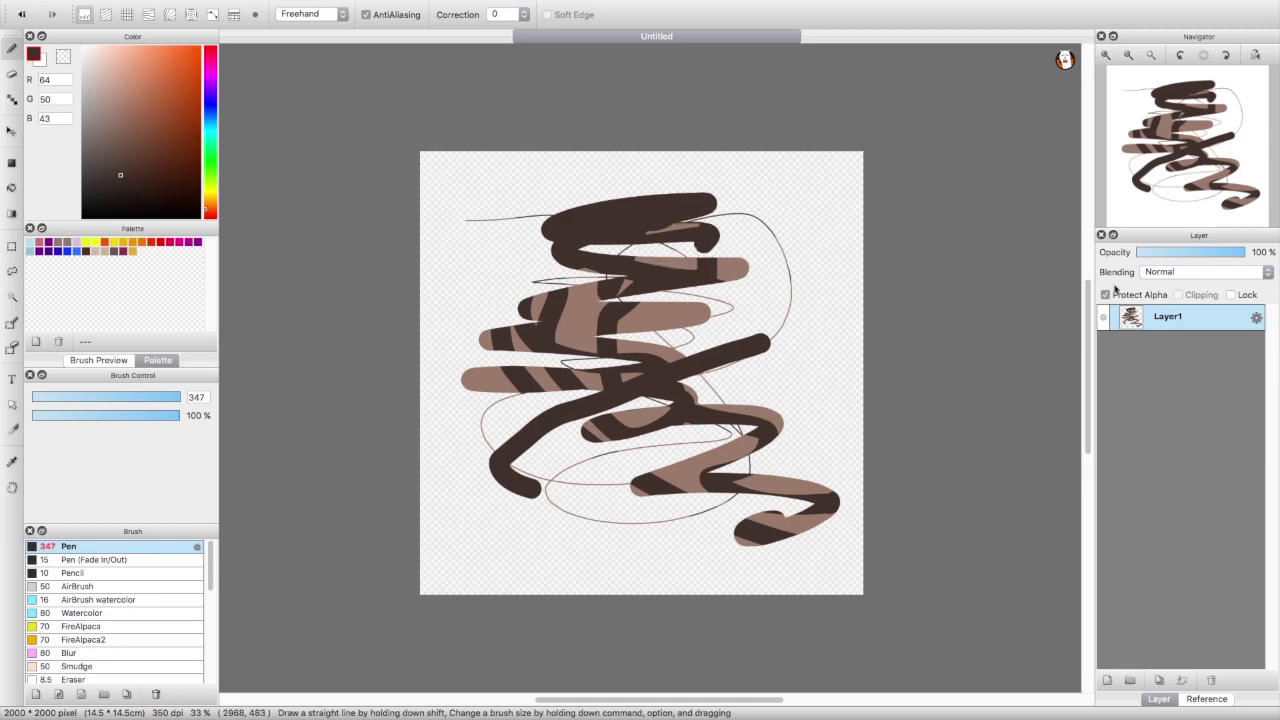
left_click(136, 196)
left_click_drag(537, 216, 700, 208)
left_click_drag(112, 402, 178, 400)
mouse_move(875, 398)
left_mouse_down()
mouse_move(677, 120)
mouse_move(903, 500)
mouse_move(800, 557)
mouse_move(765, 298)
left_mouse_up()
mouse_move(619, 143)
left_mouse_down()
mouse_move(700, 330)
mouse_move(771, 586)
mouse_move(830, 214)
mouse_move(859, 425)
left_mouse_up()
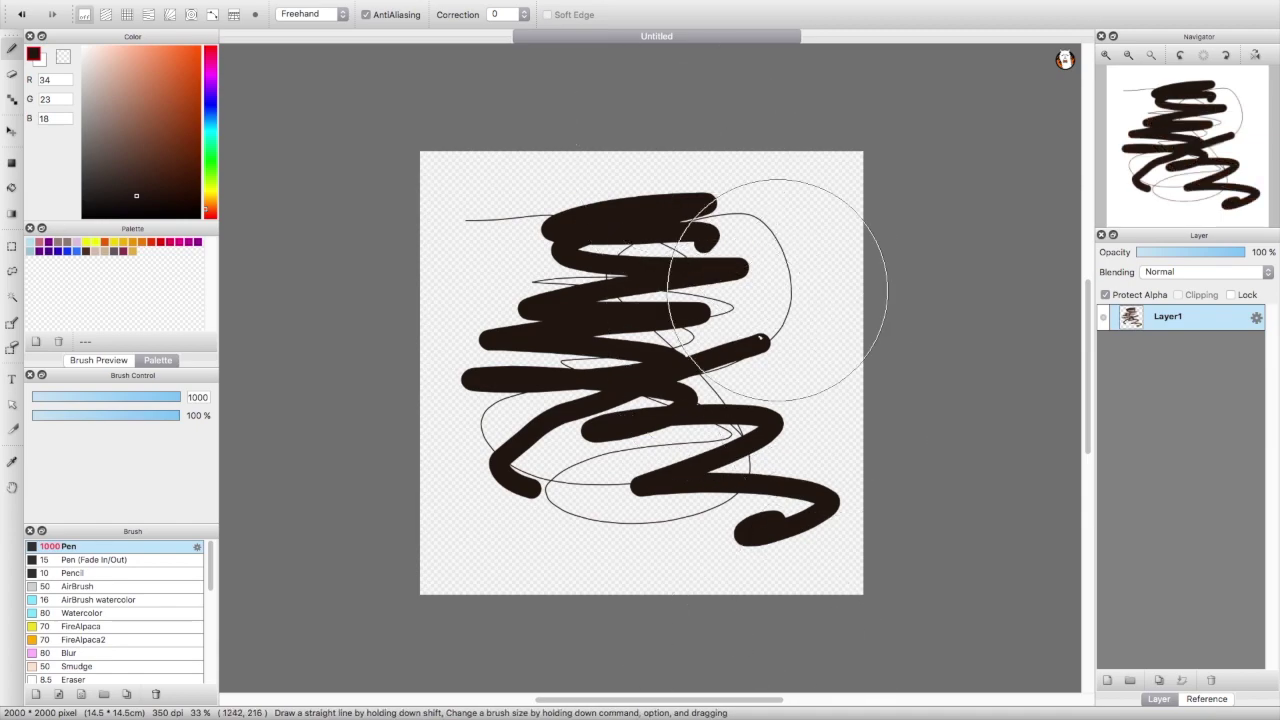
- Reduce the Pen size to about 44.5 and turn off Protect Alpha on Layer1
left_click_drag(117, 403, 136, 397)
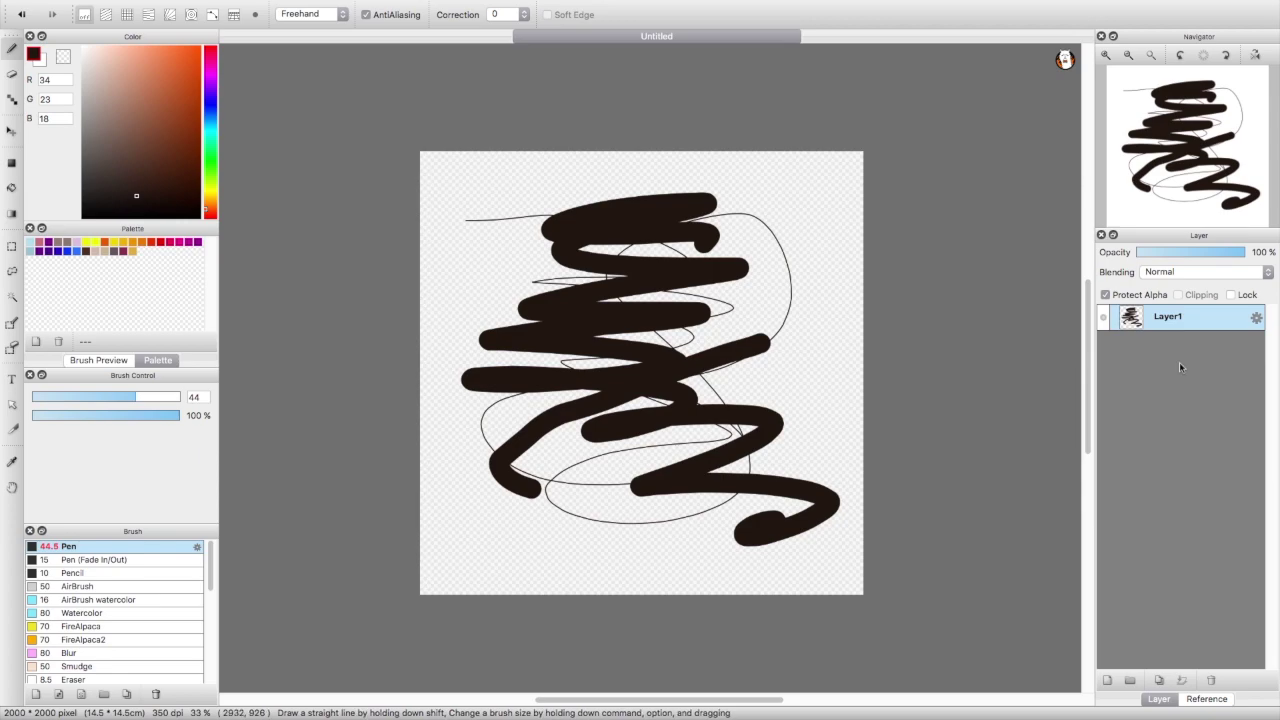
left_click(1106, 295)
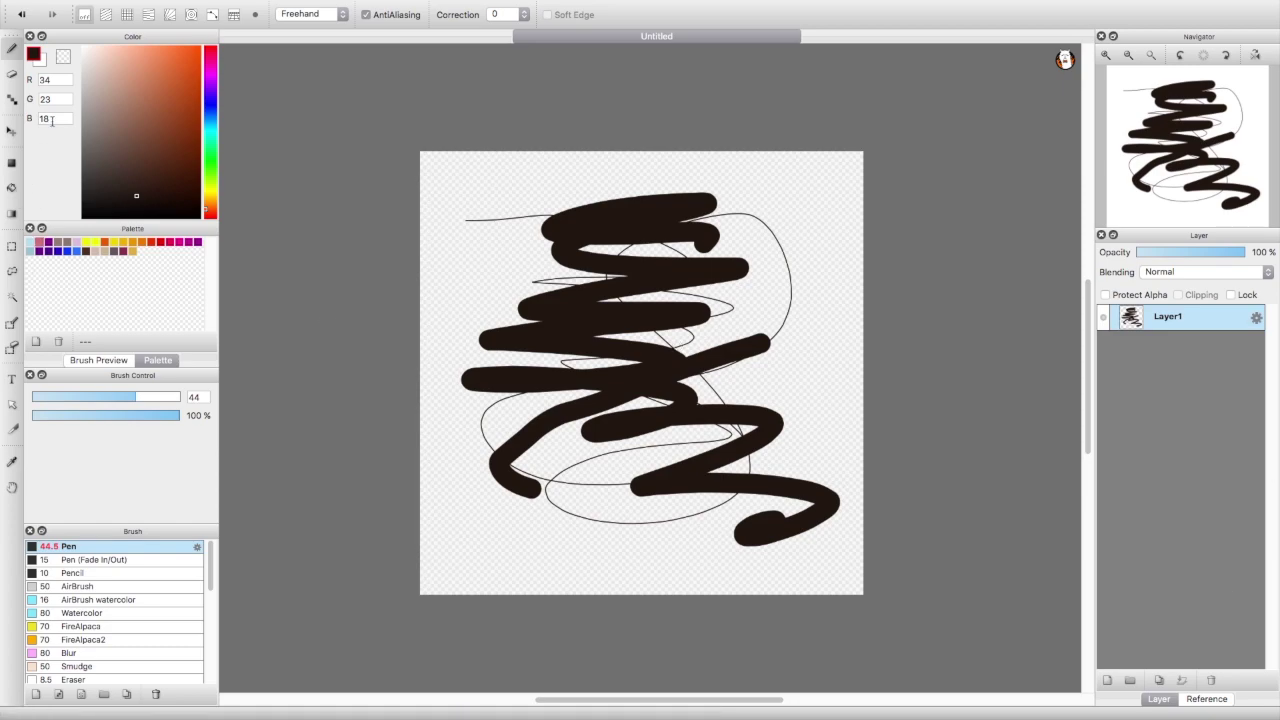
- Add a new layer above Layer1 and enable Clipping on it, briefly toggling Layer1's visibility
left_click(1106, 681)
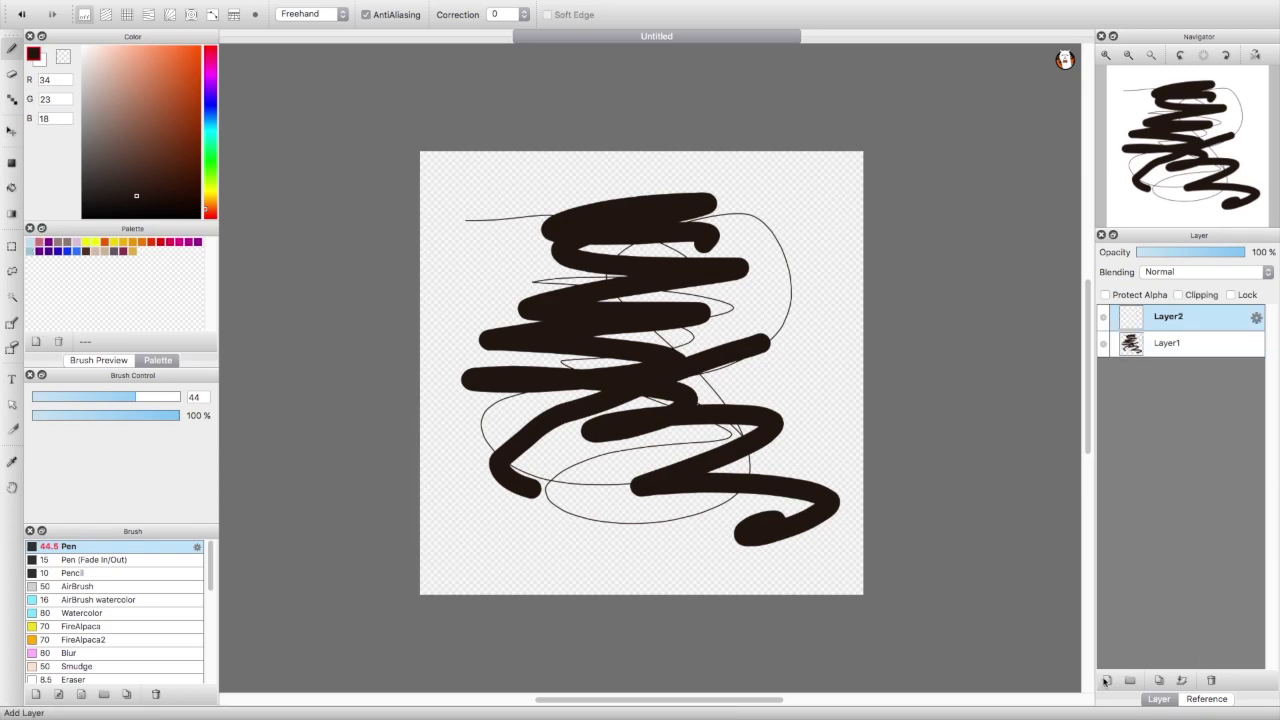
left_click(1104, 345)
left_click(1104, 345)
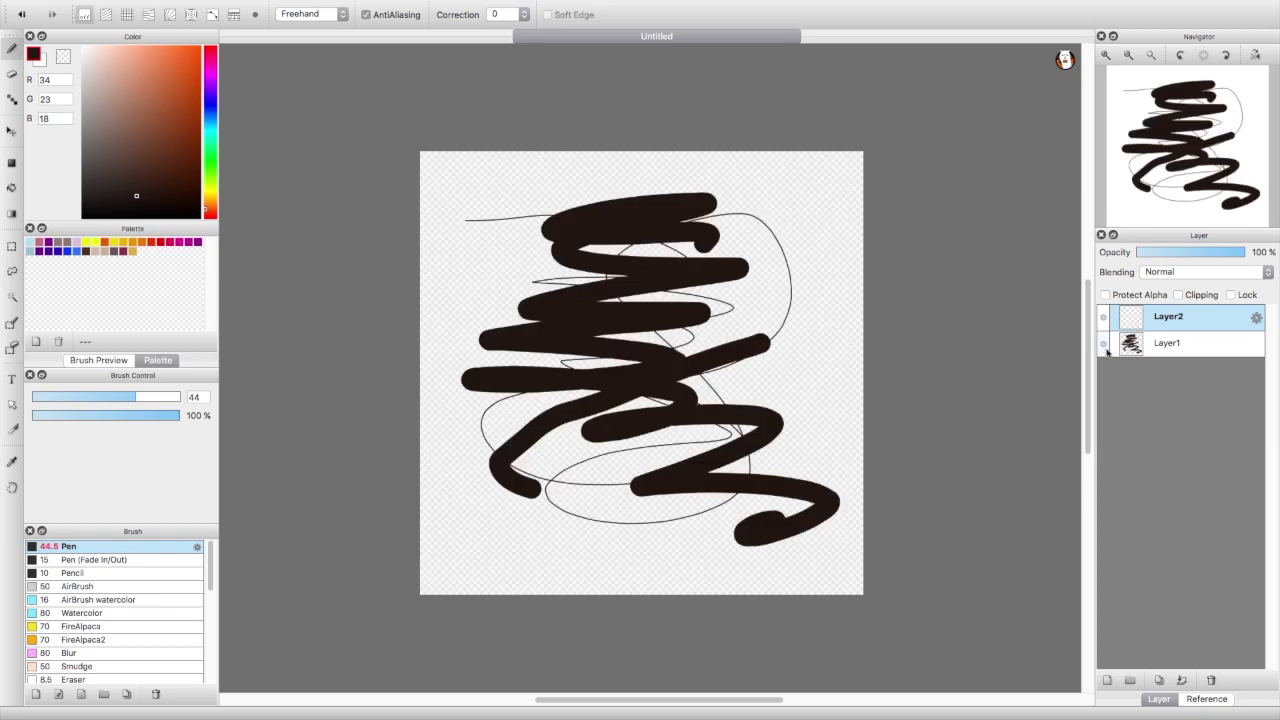
left_click(1179, 295)
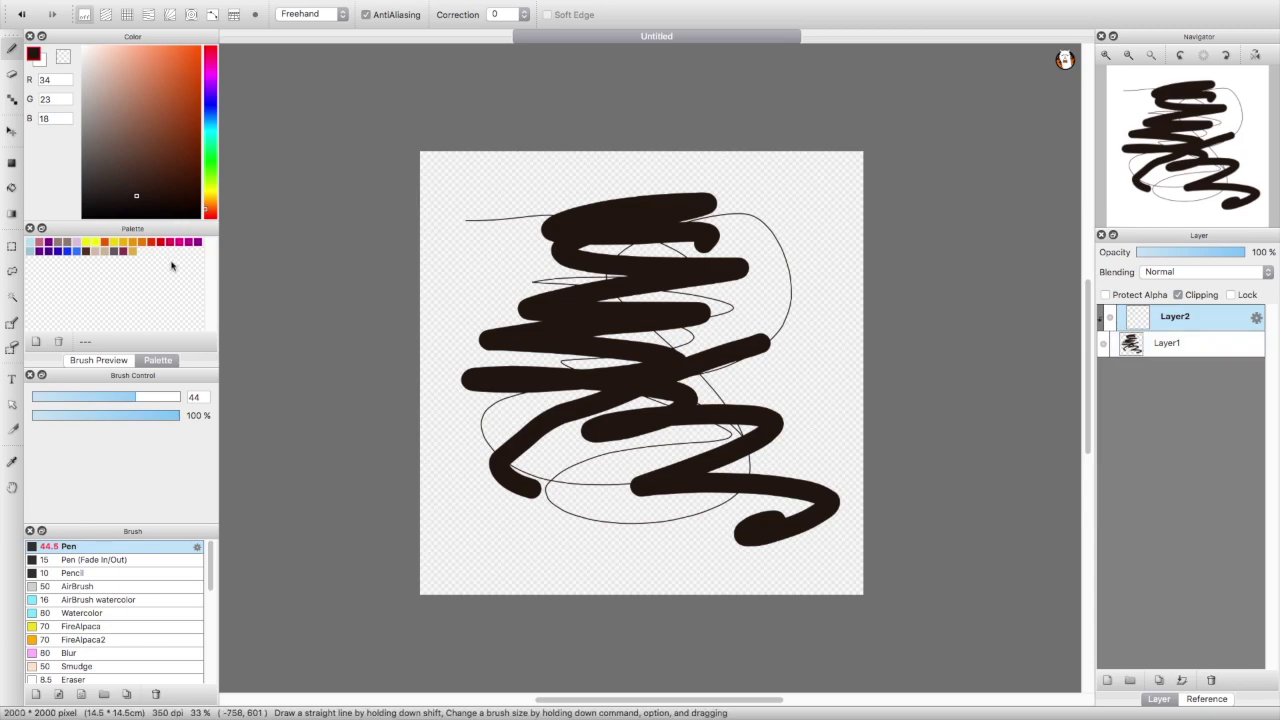
- Pick brown (R 123, G 88, B 71) and paint looping Pen strokes across the dark scribbles on the clipped Layer2
left_click(127, 110)
left_click(130, 134)
mouse_move(612, 200)
left_mouse_down()
mouse_move(617, 305)
mouse_move(583, 364)
mouse_move(499, 354)
mouse_move(661, 313)
mouse_move(768, 322)
mouse_move(707, 240)
mouse_move(625, 385)
mouse_move(703, 426)
mouse_move(812, 518)
left_mouse_up()
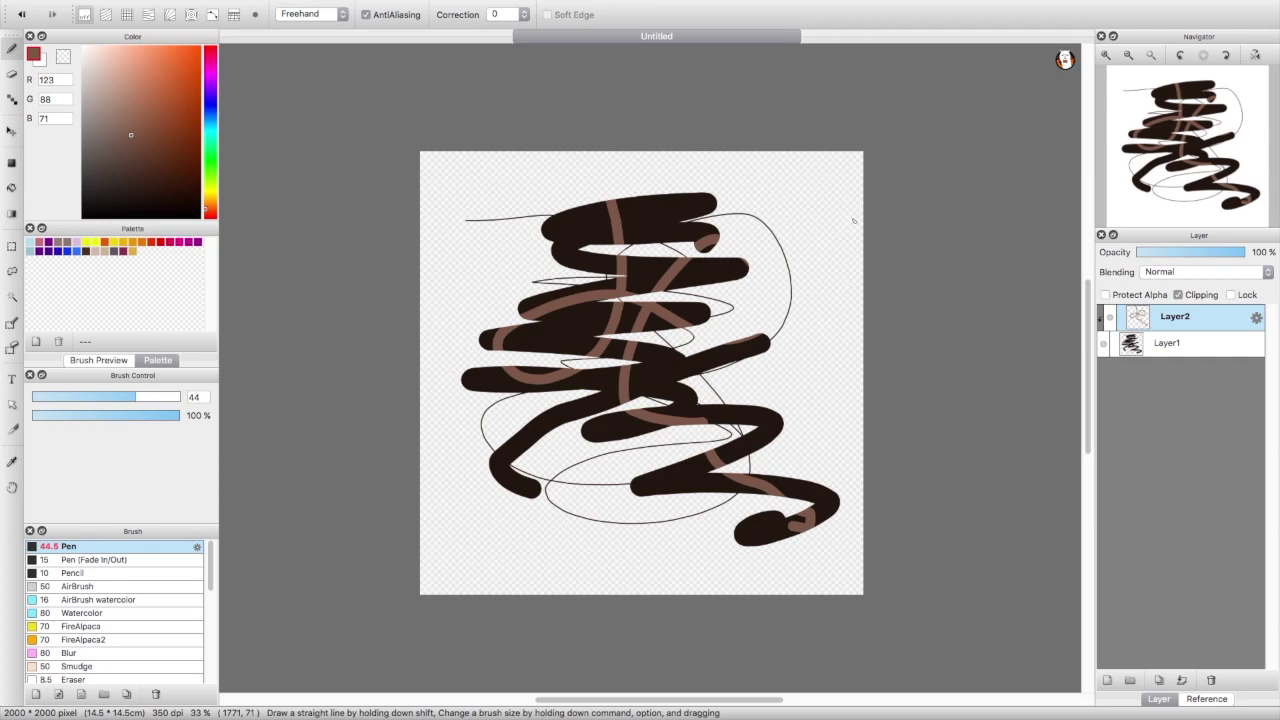
mouse_move(641, 192)
left_mouse_down()
mouse_move(600, 280)
mouse_move(638, 326)
mouse_move(614, 356)
left_mouse_up()
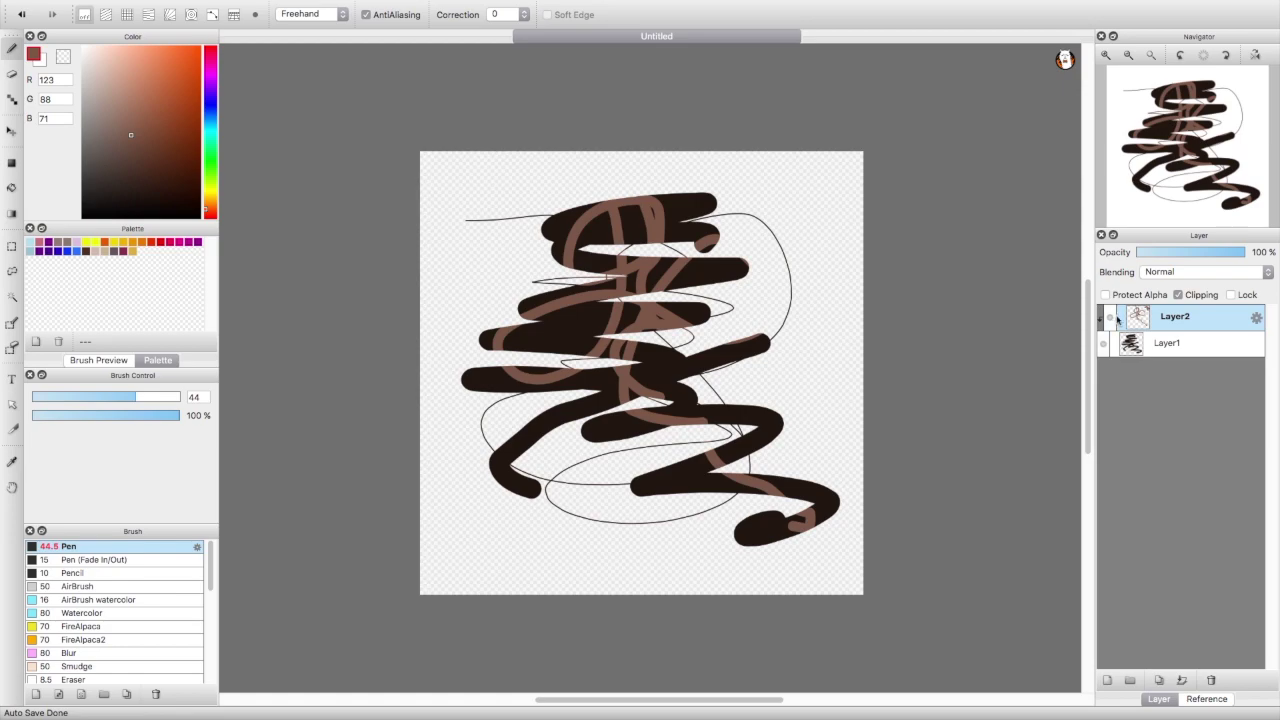
- Compare Layer2 with Layer1 by switching Layer2's visibility and its Clipping off and on again
left_click(1130, 350)
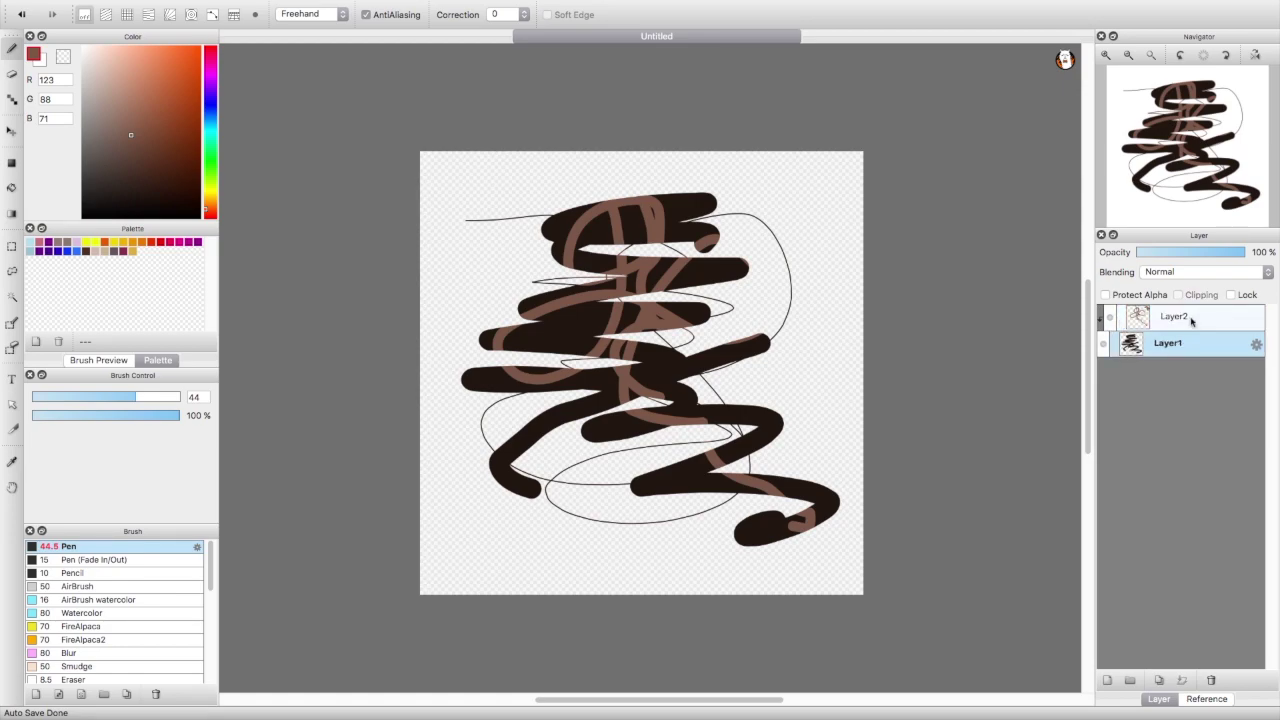
left_click(1122, 316)
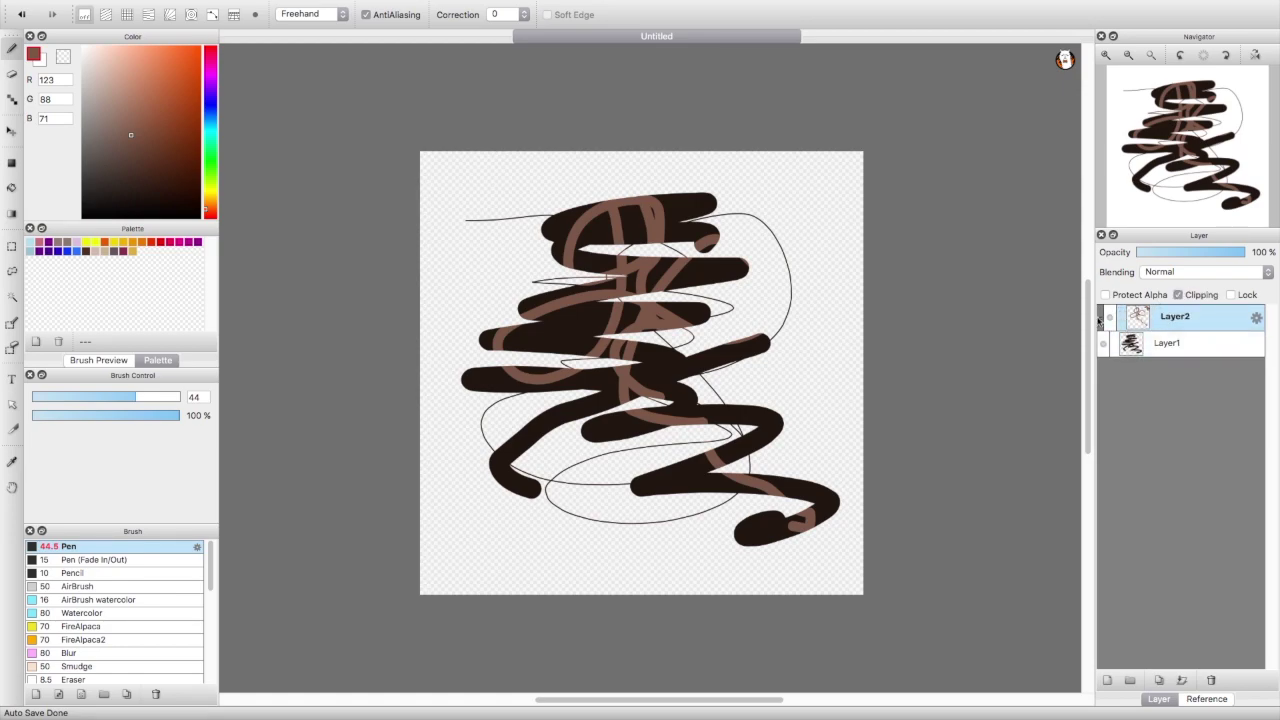
left_click(1108, 318)
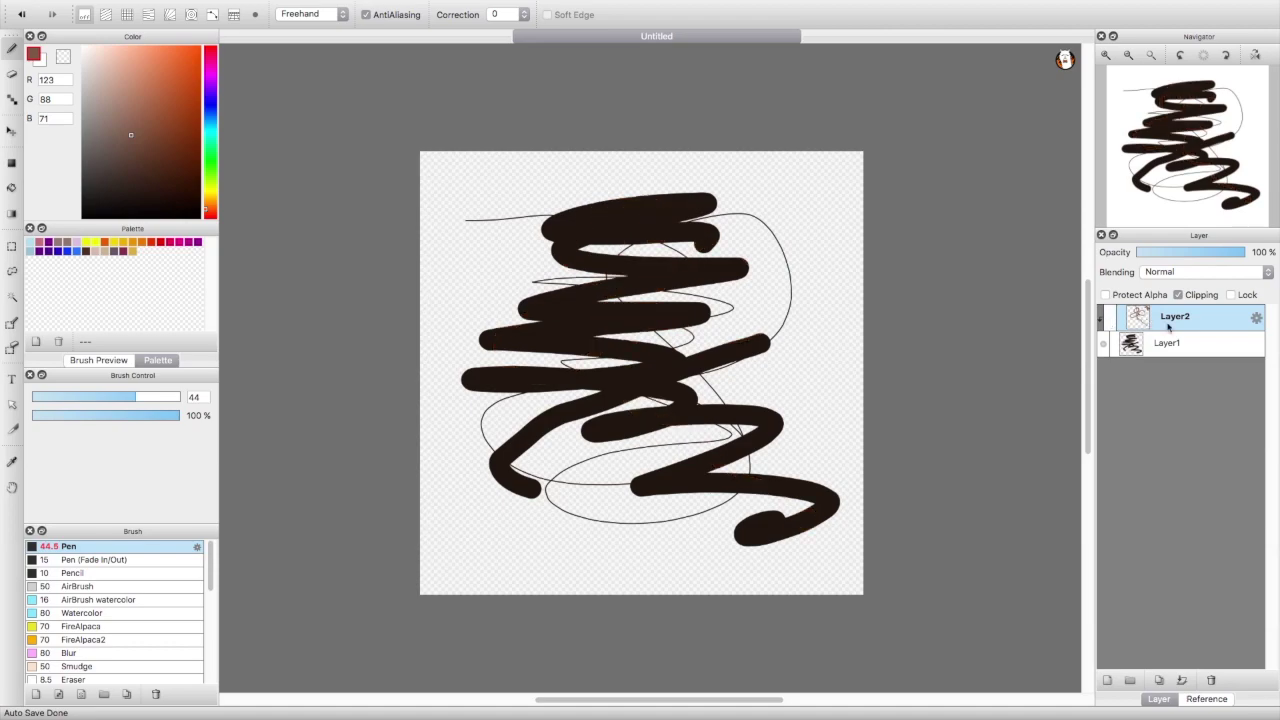
left_click(1109, 318)
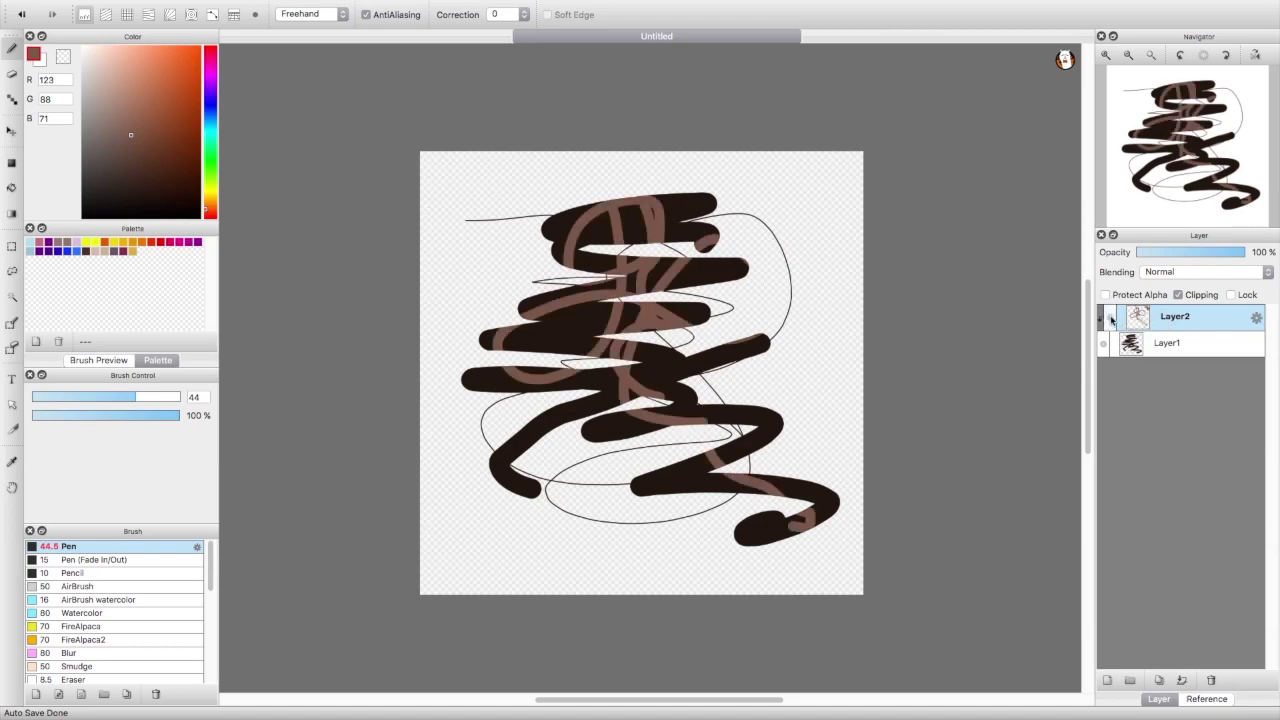
left_click(1178, 295)
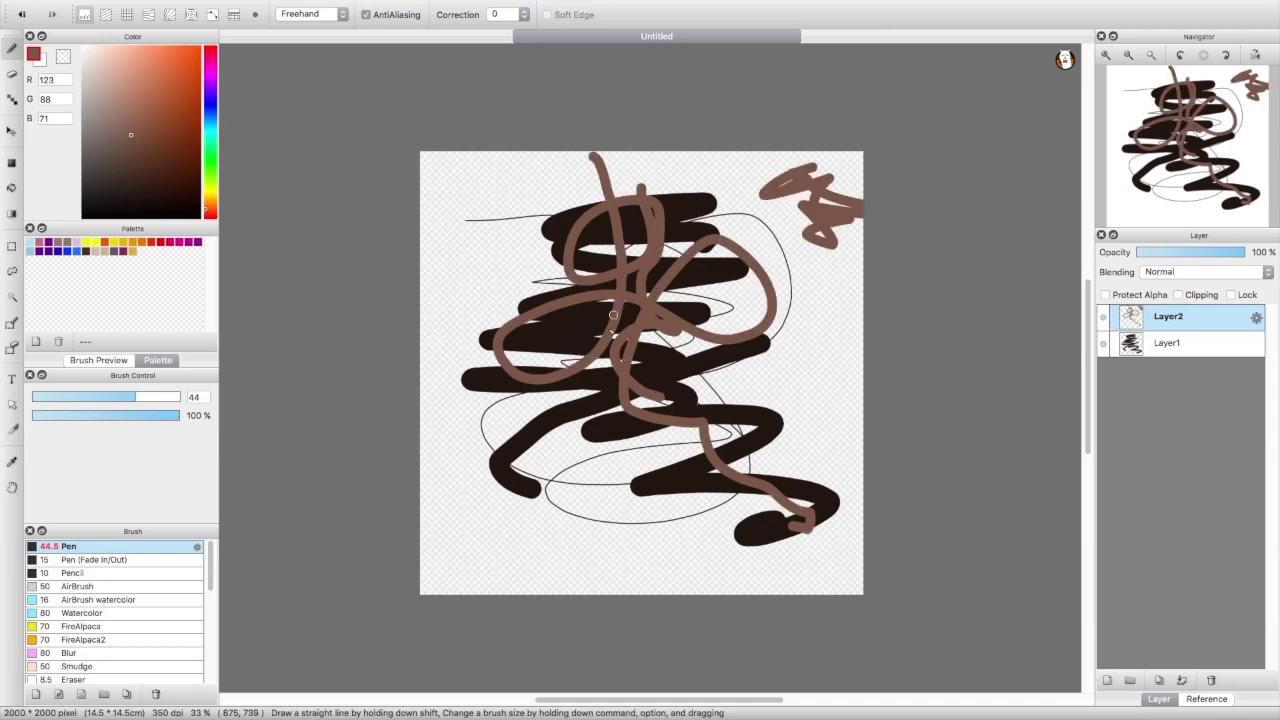
left_click(1179, 295)
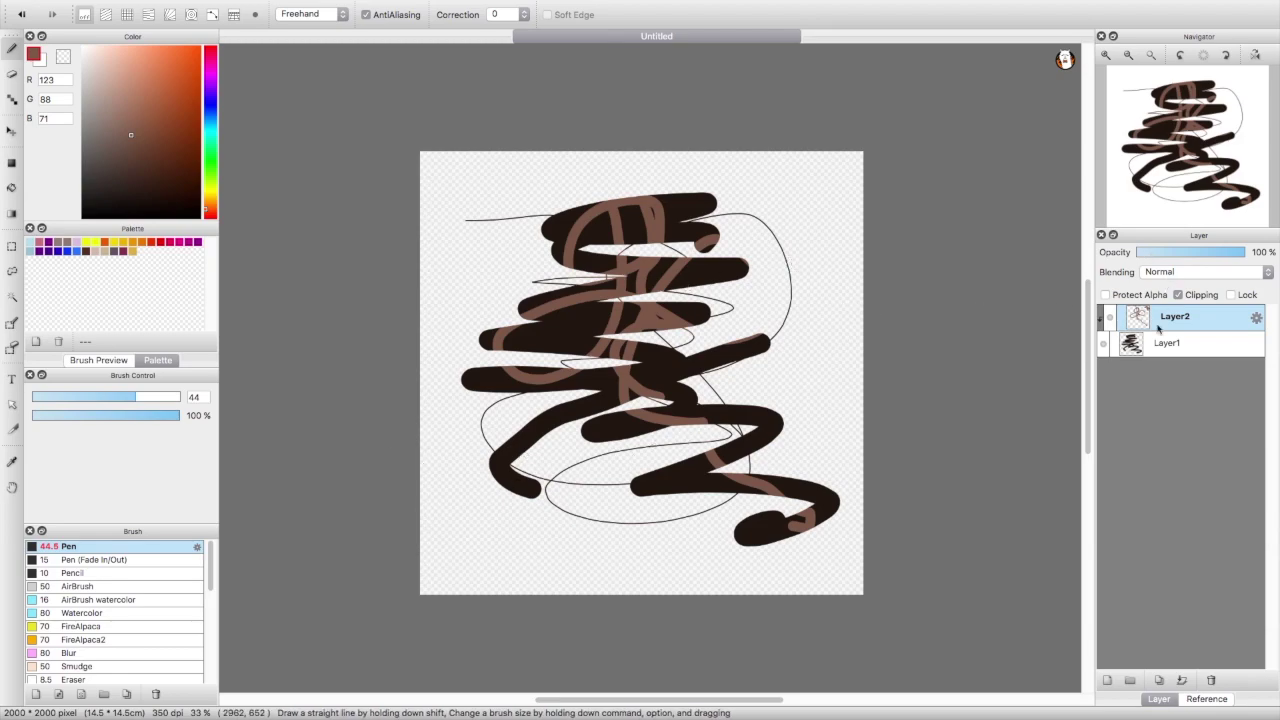
- Lock and unlock Layer2, and turn off its Clipping
left_click(1231, 295)
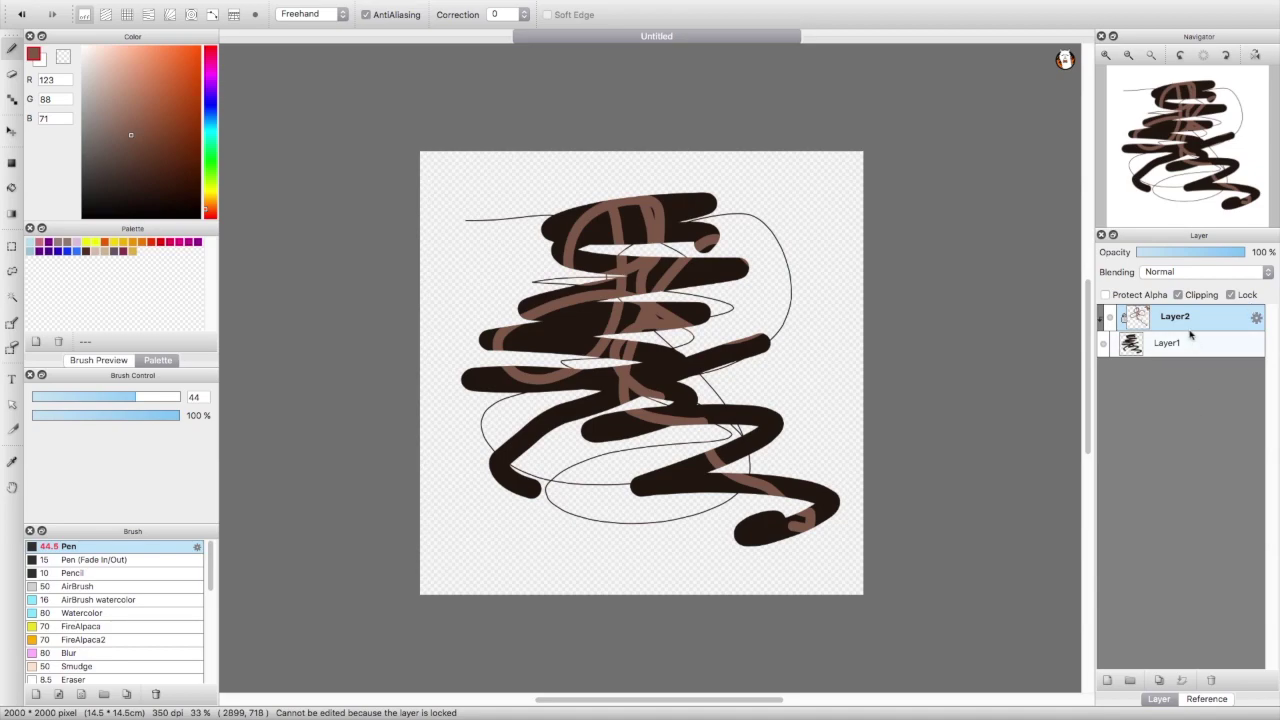
left_click(1232, 295)
left_click(1178, 295)
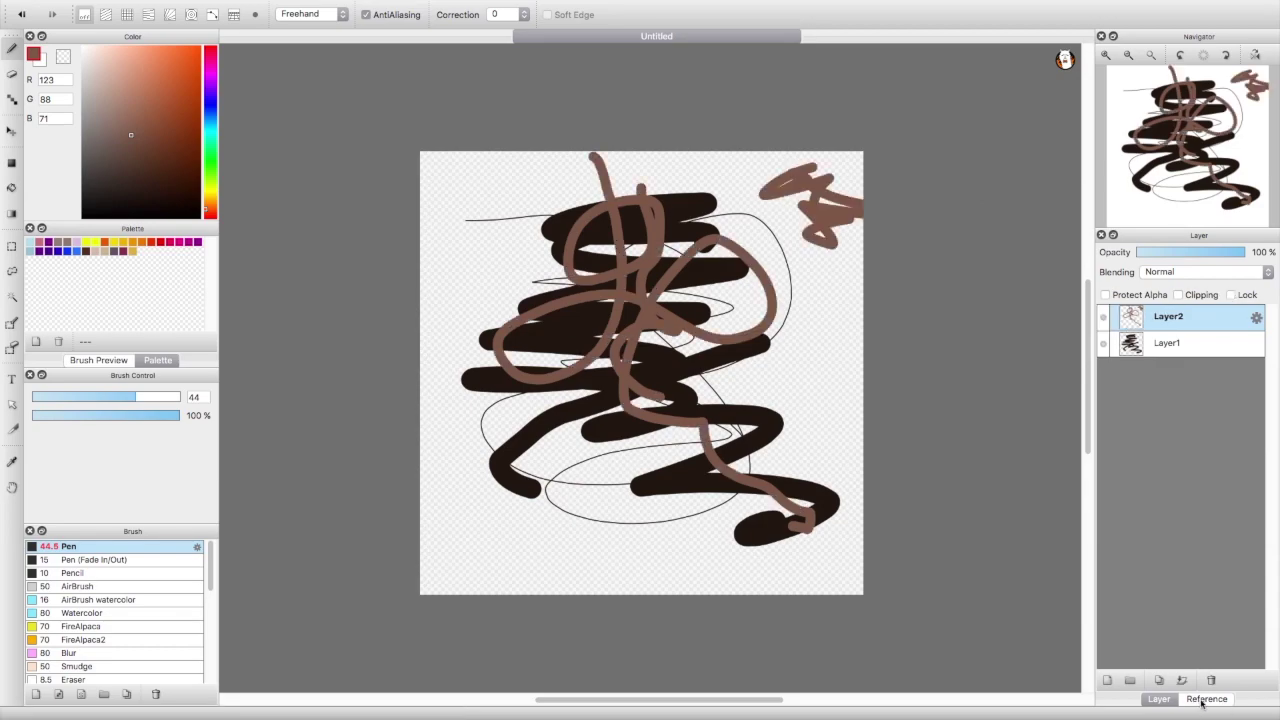
- Load the illustration of the woman in the purple dress as a reference image and enlarge it to show the full figure
left_click(1205, 699)
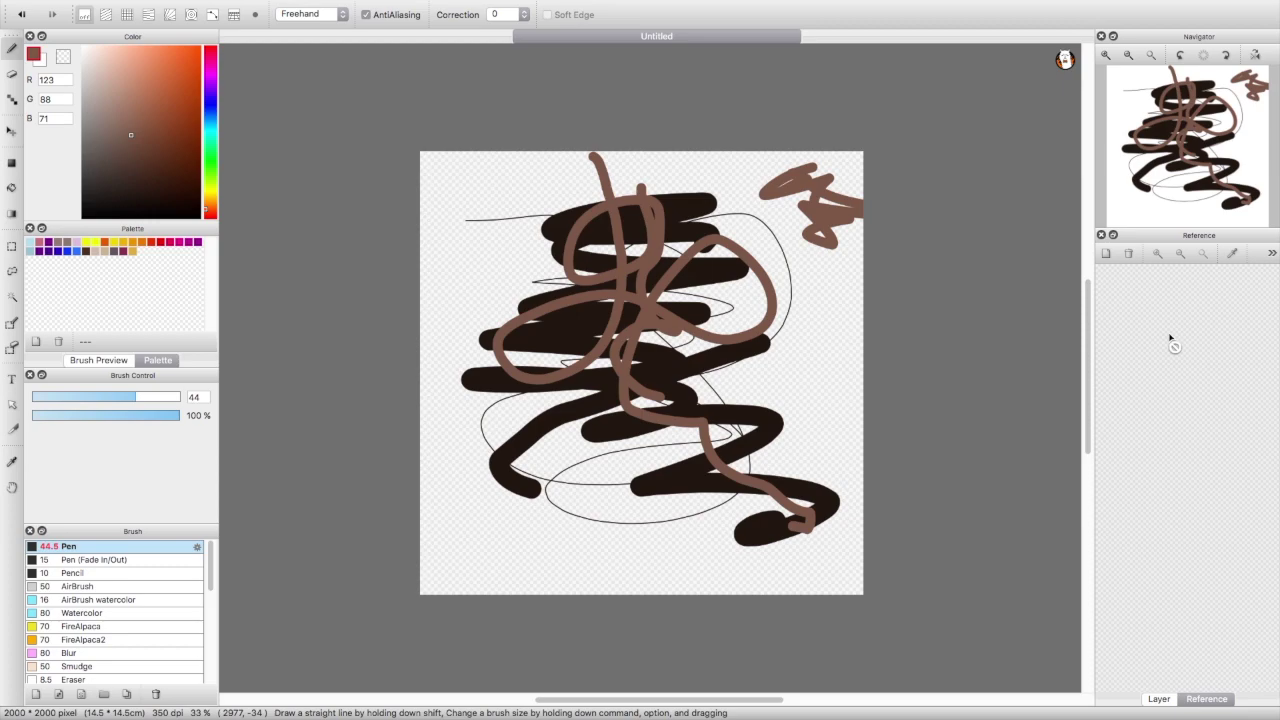
left_click(1107, 258)
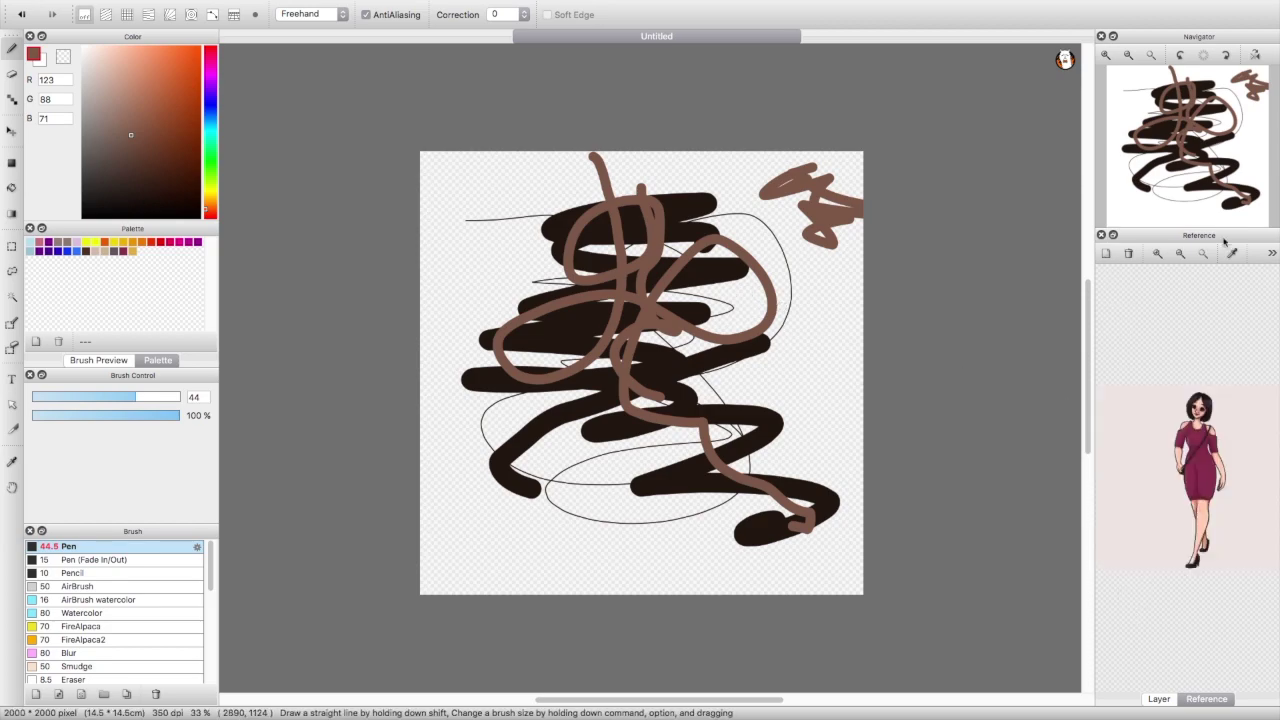
scroll(1214, 416, "up", 3)
left_click_drag(1214, 416, 1184, 411)
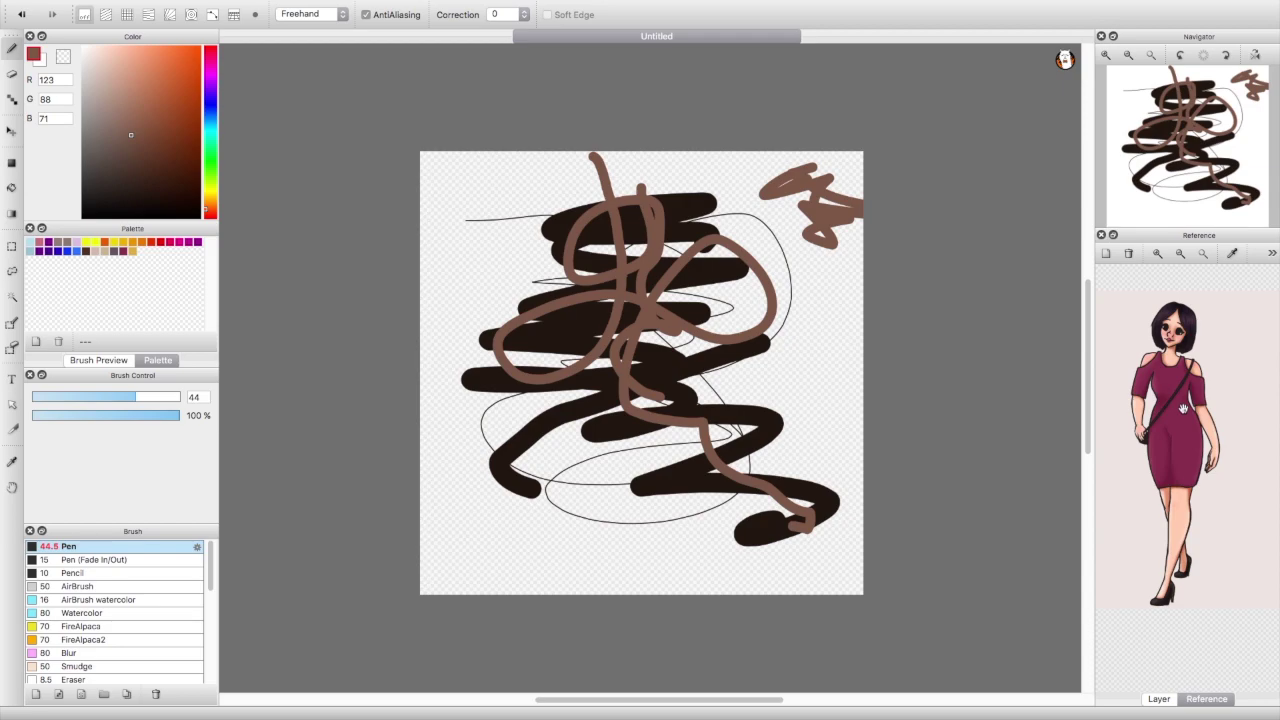
left_click(1157, 255)
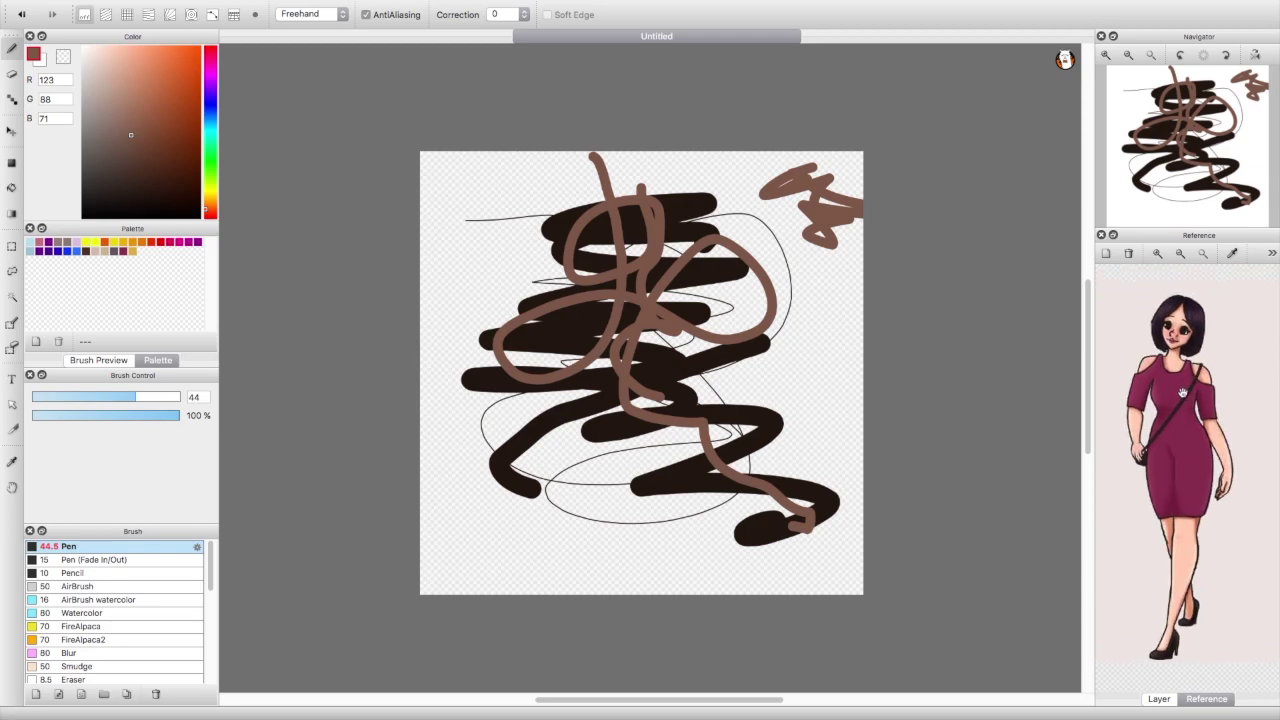
- Scribble more brown Pen strokes over the upper-left part of the drawing on Layer2 and redisplay the layer list
mouse_move(425, 230)
left_mouse_down()
mouse_move(620, 282)
mouse_move(538, 279)
left_mouse_up()
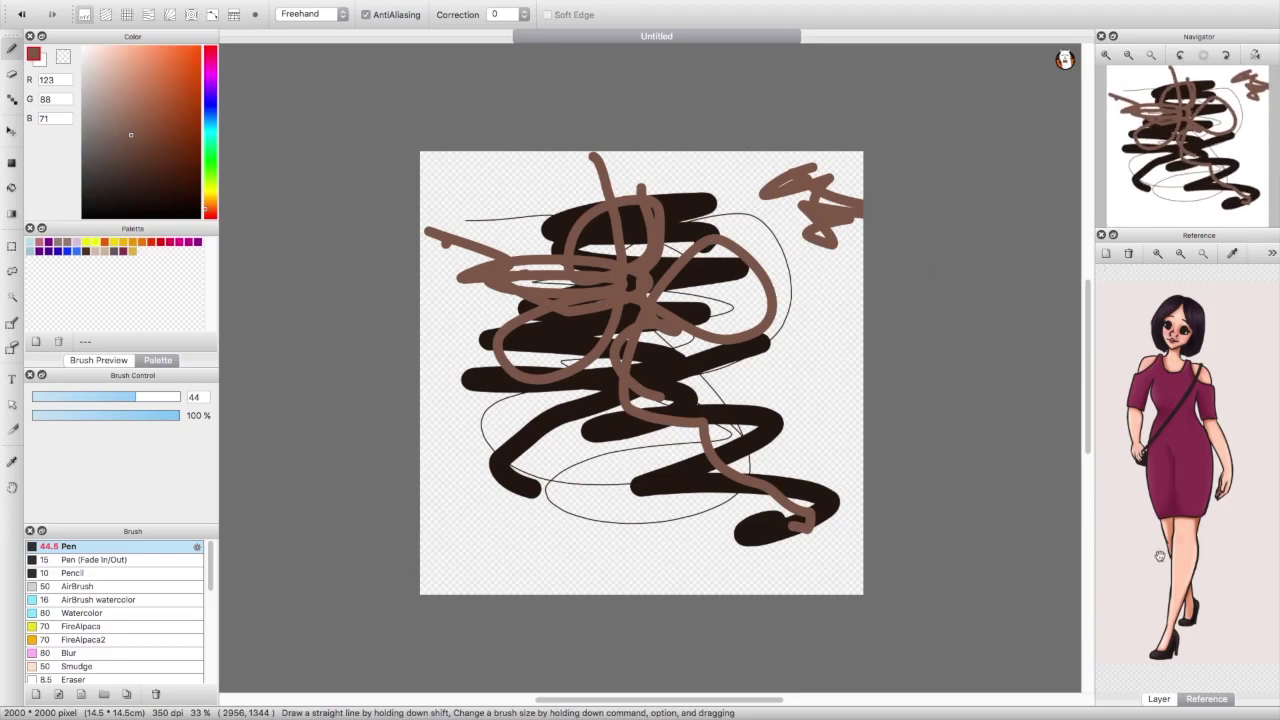
left_click(1158, 699)
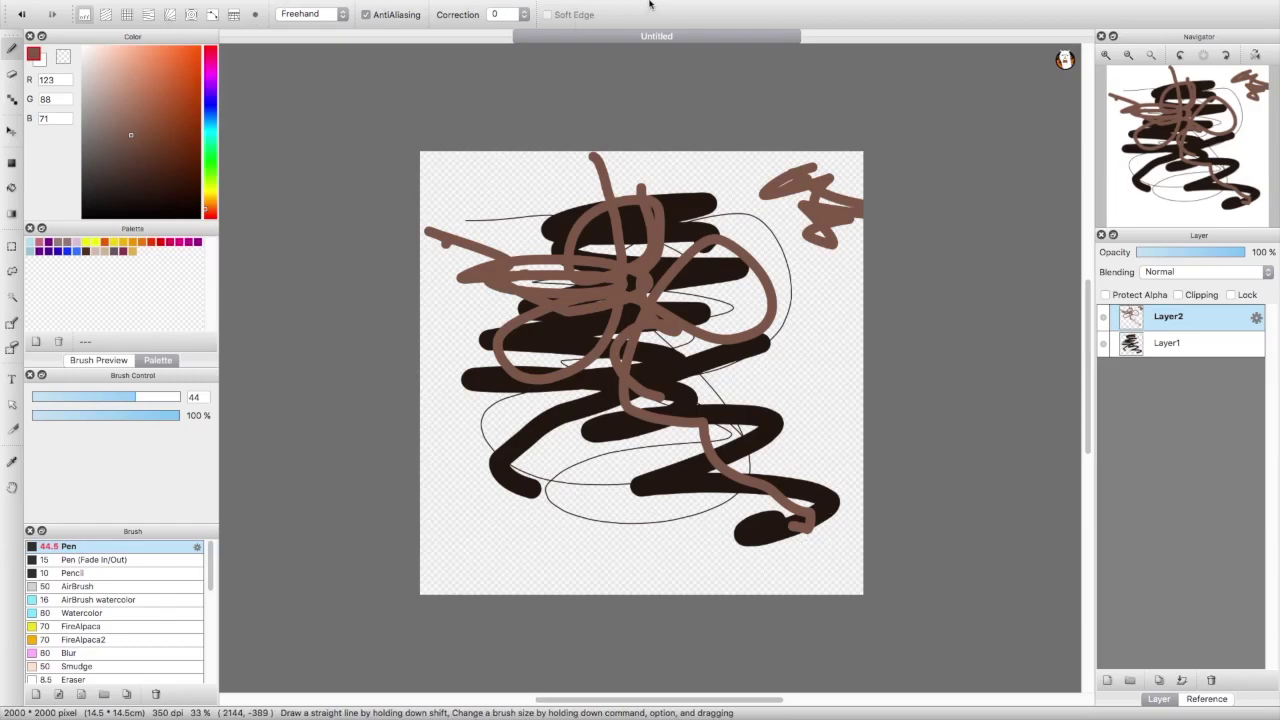
mouse_move(650, 3)
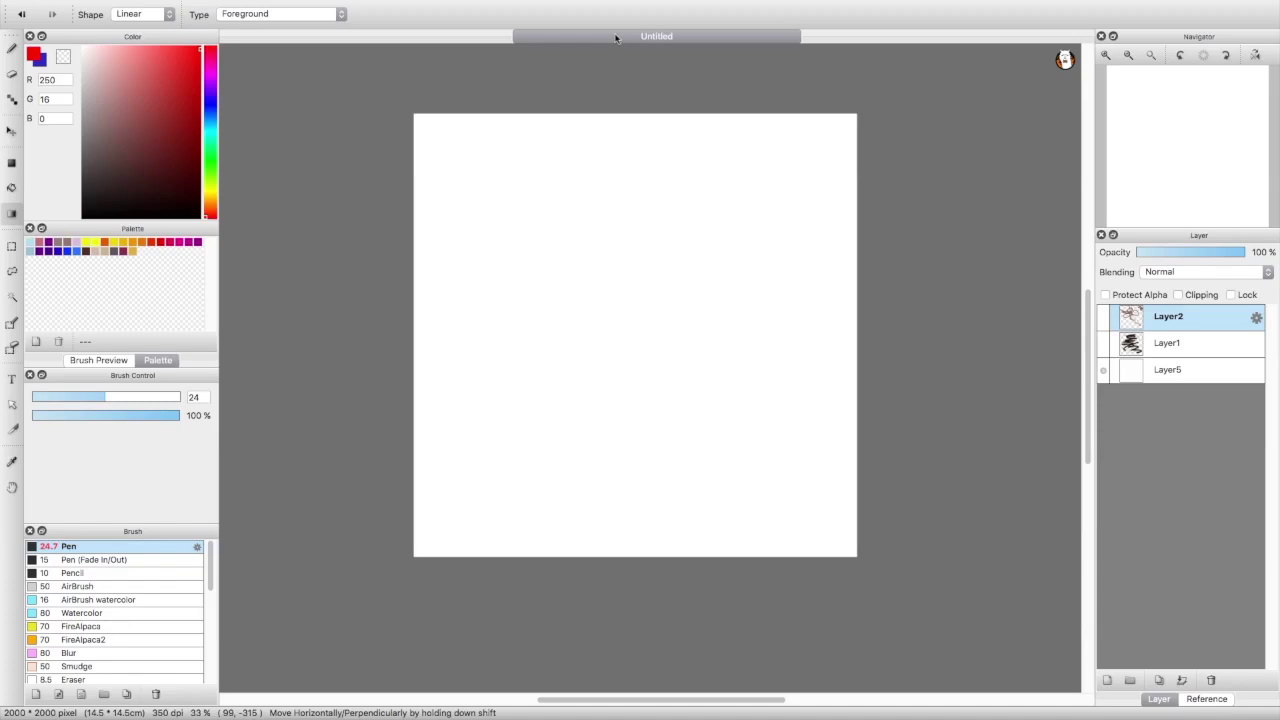
mouse_move(310, 7)
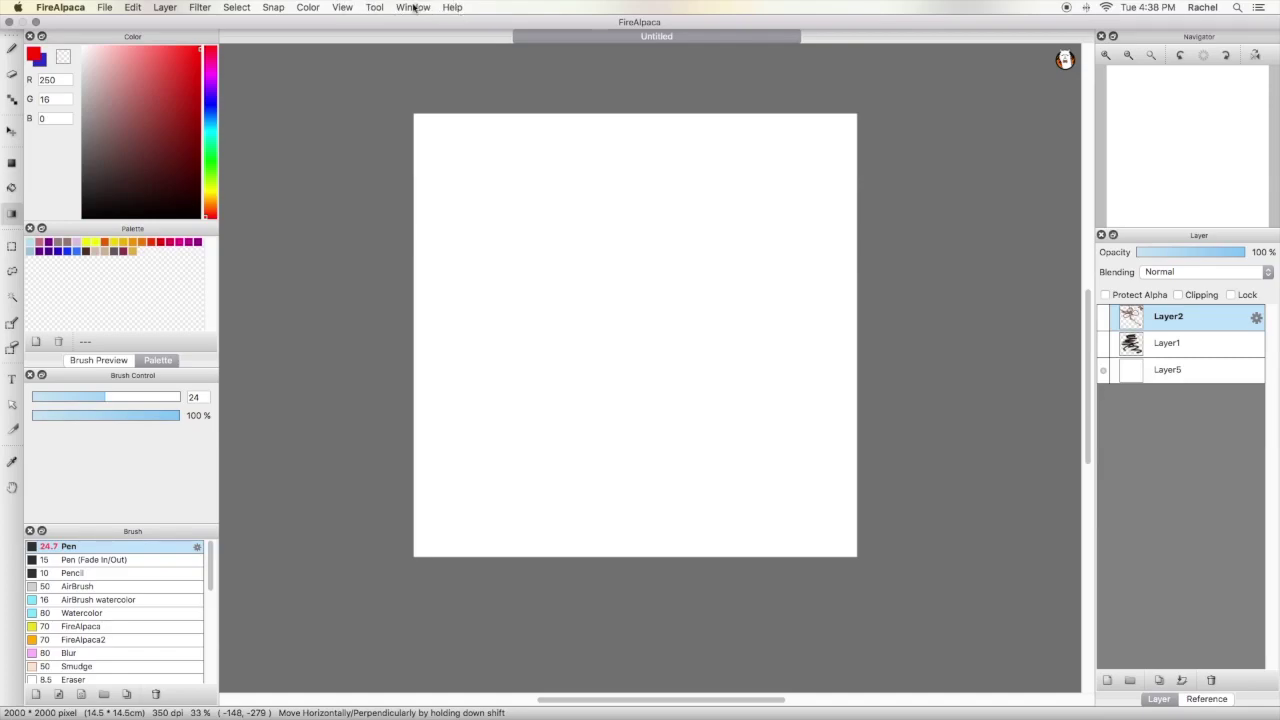
left_click(105, 7)
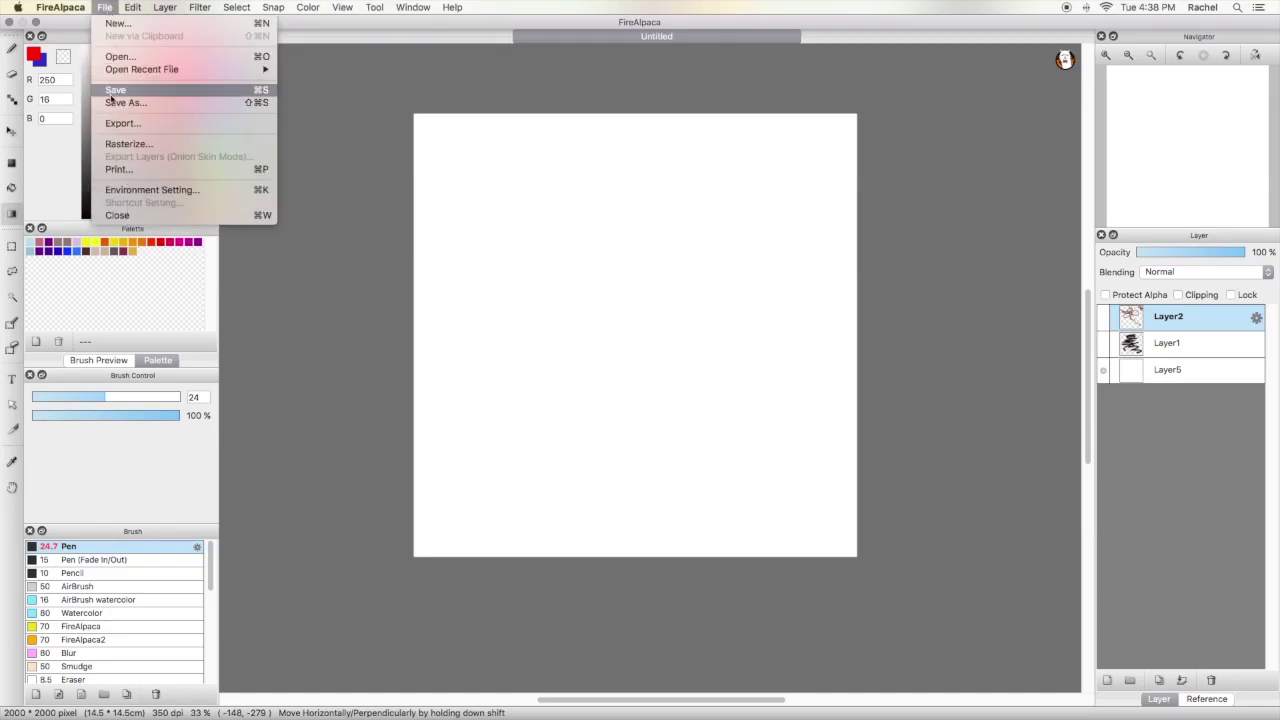
mouse_move(124, 18)
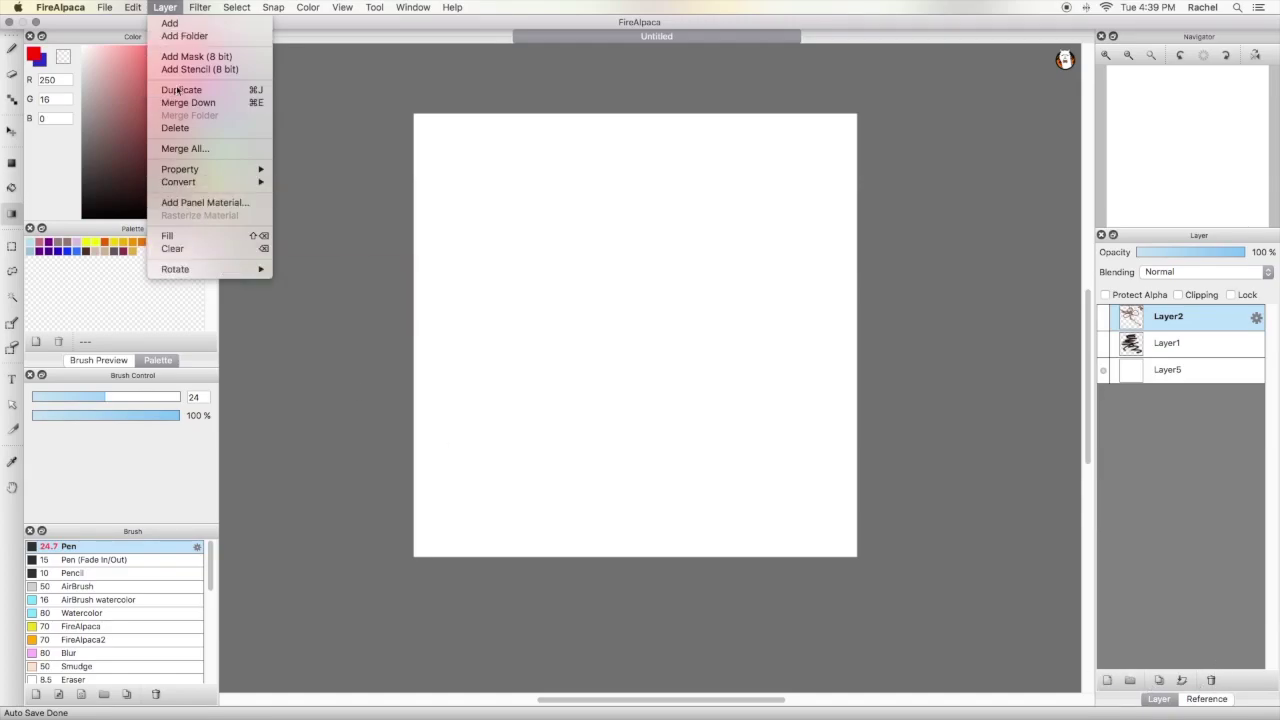
mouse_move(211, 274)
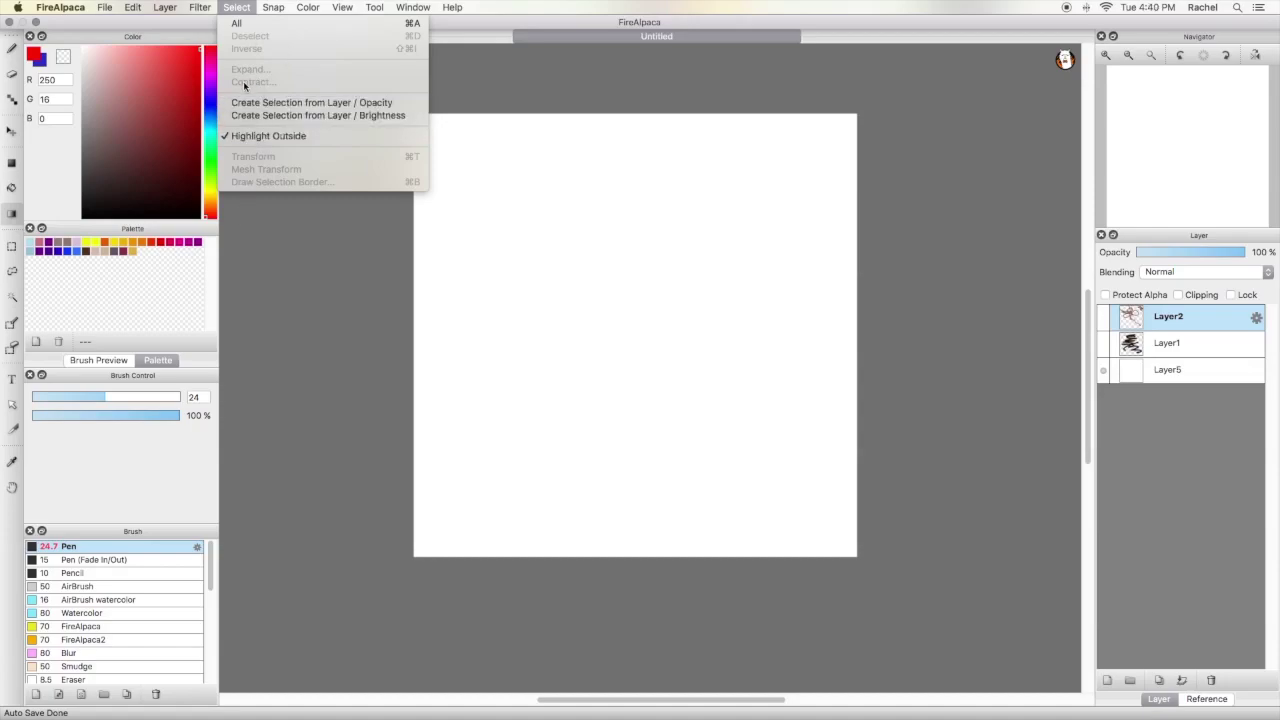
- Switch the colour picker to Color Wheel and back to Color Bar
mouse_move(288, 7)
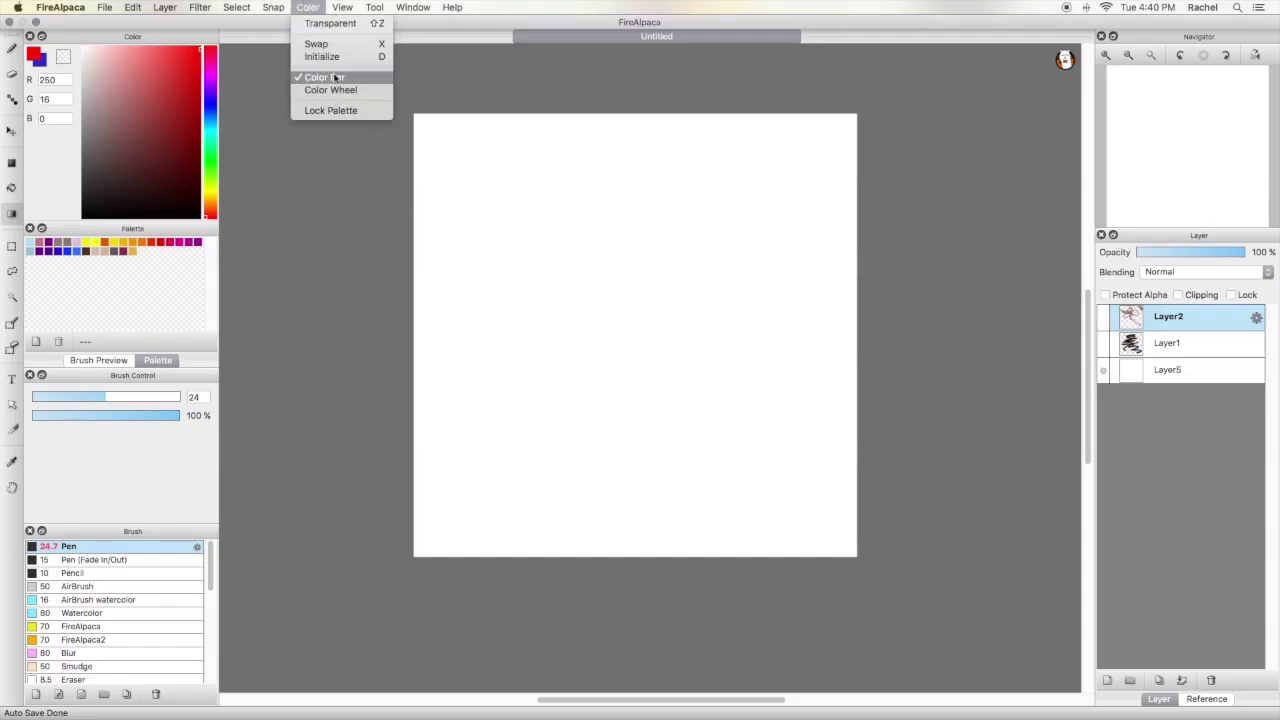
left_click(334, 90)
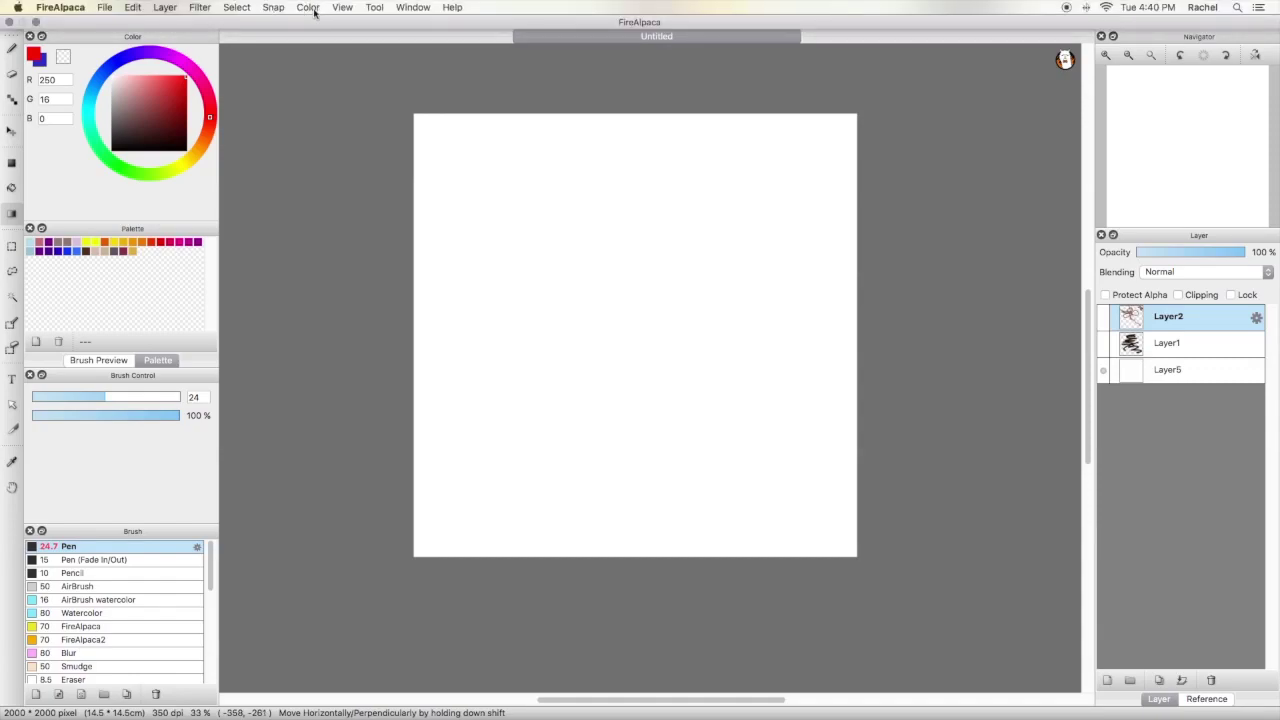
left_click(308, 7)
left_click(312, 80)
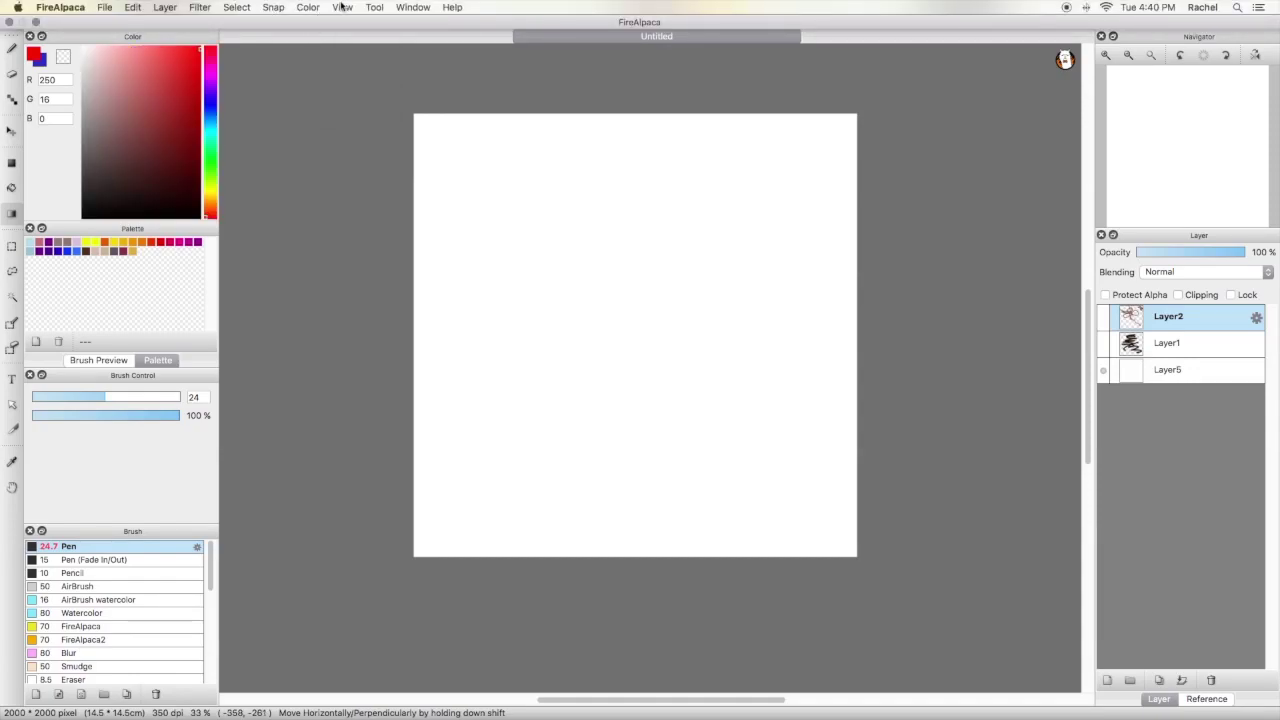
left_click(342, 7)
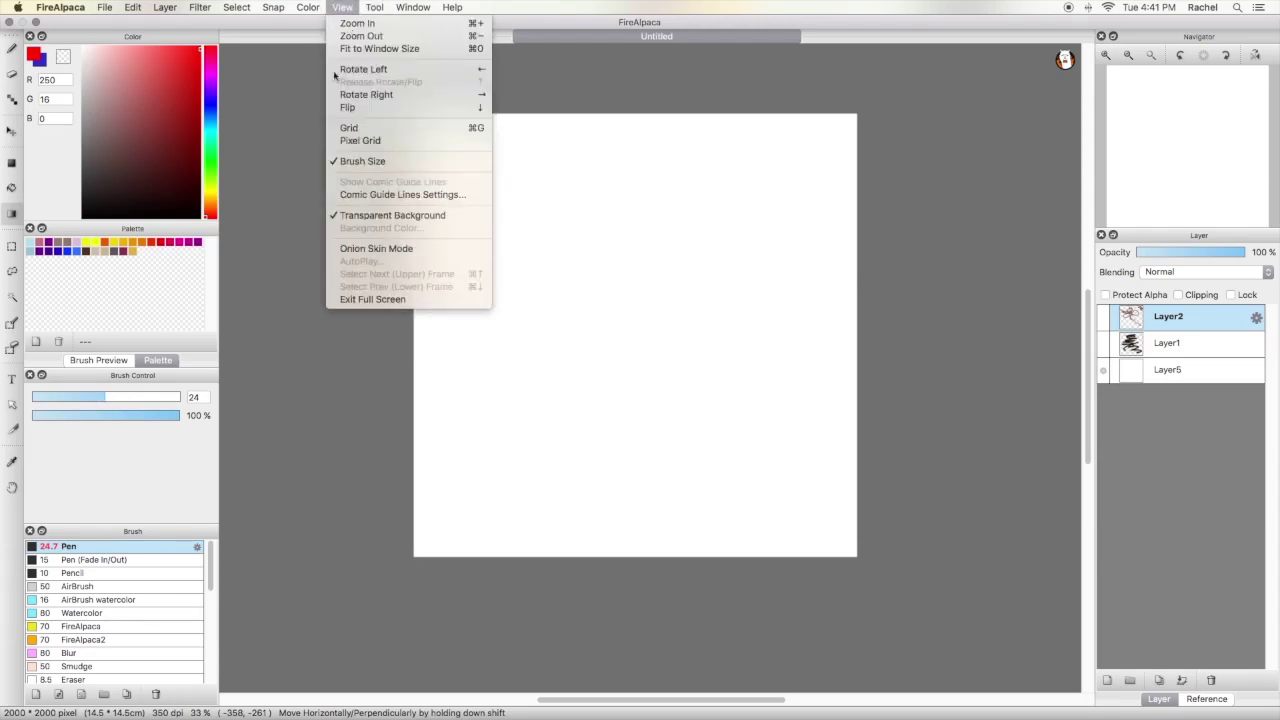
mouse_move(366, 6)
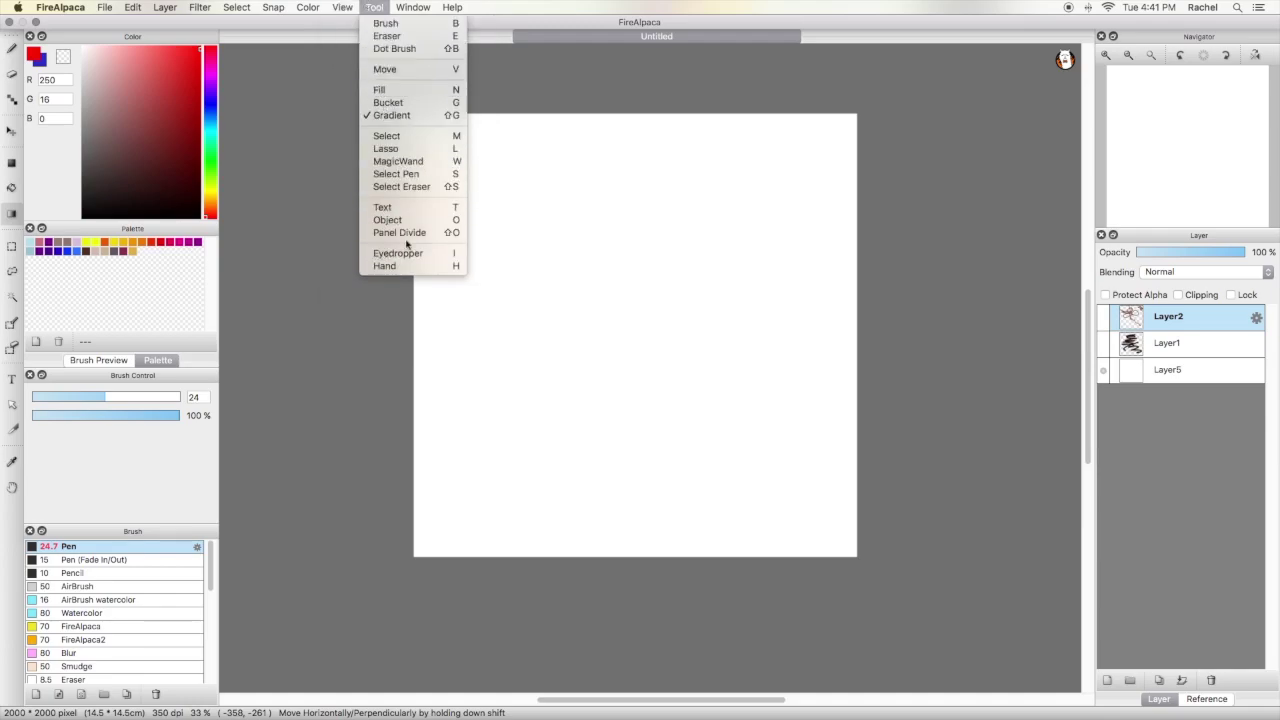
mouse_move(413, 7)
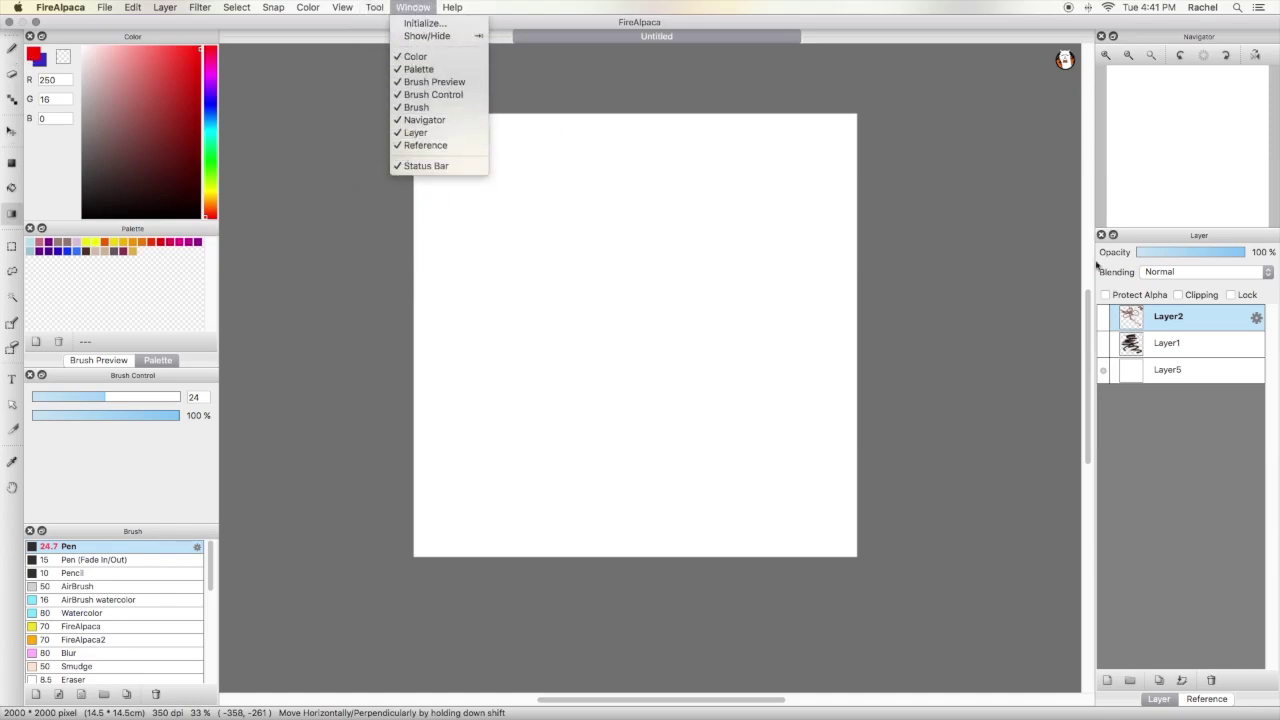
mouse_move(459, 4)
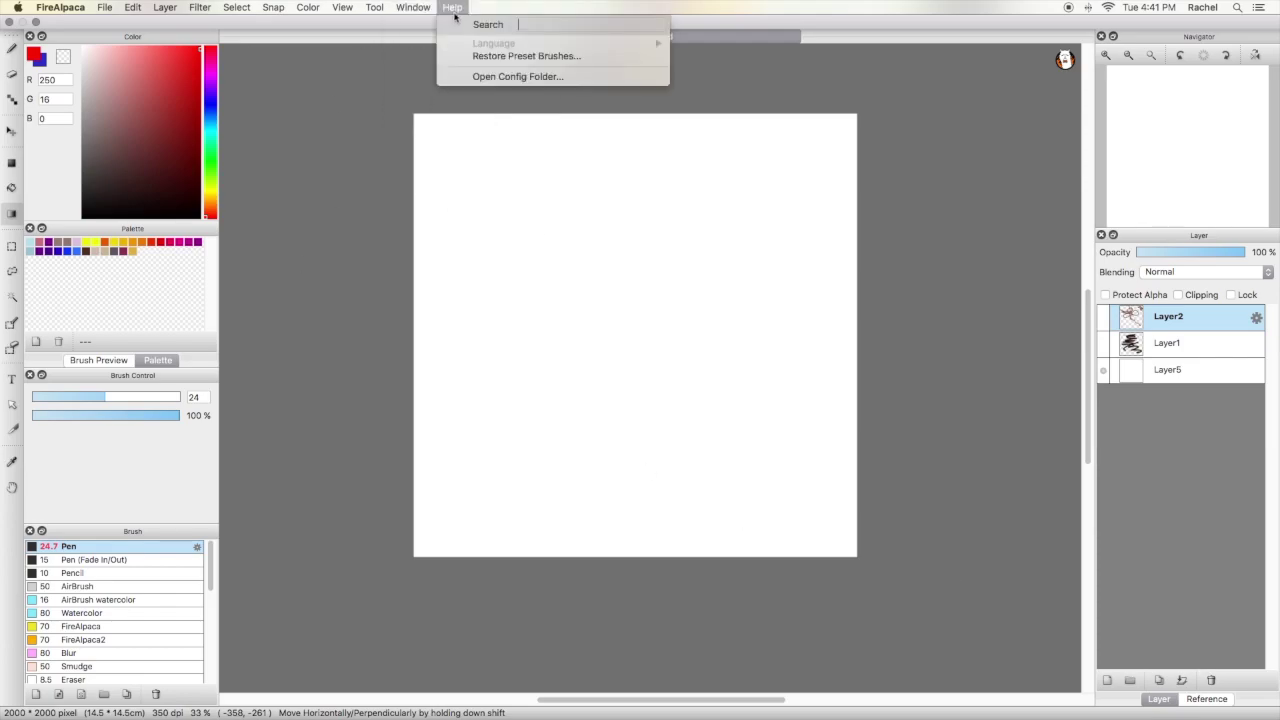
left_click(943, 335)
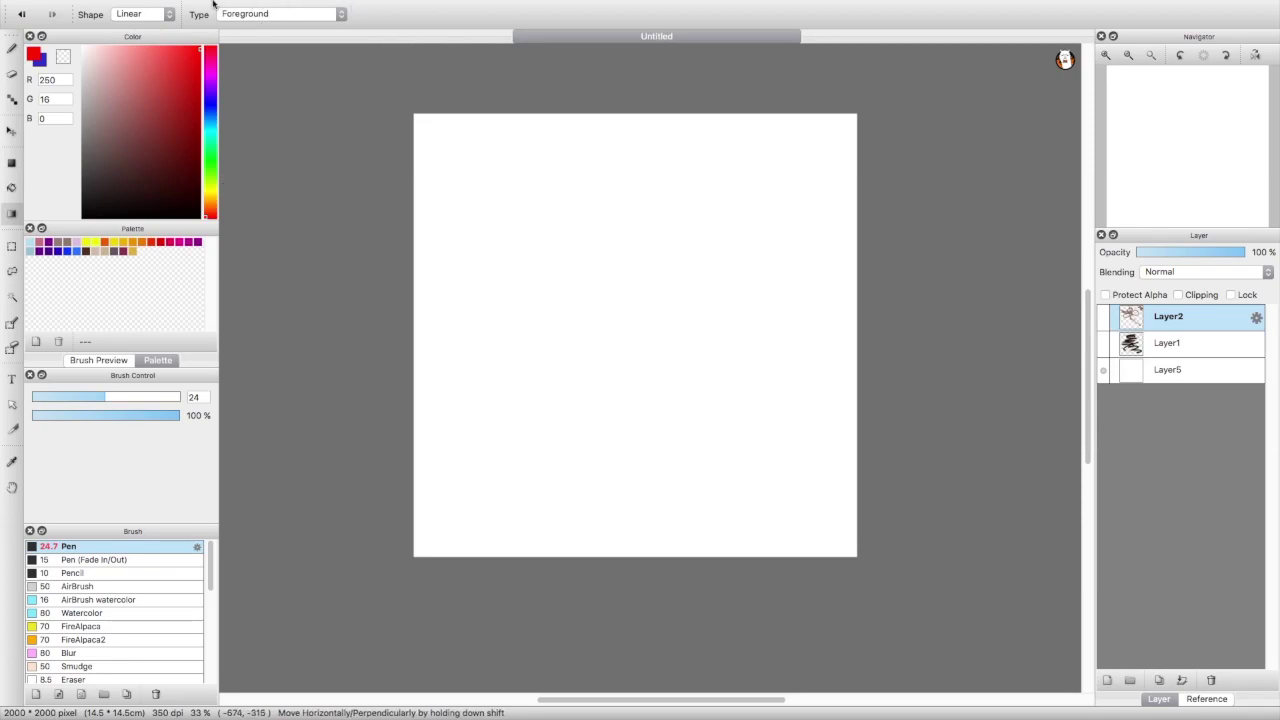
- Start a new image, view the Comic page settings, and return to the Standard settings
mouse_move(170, 5)
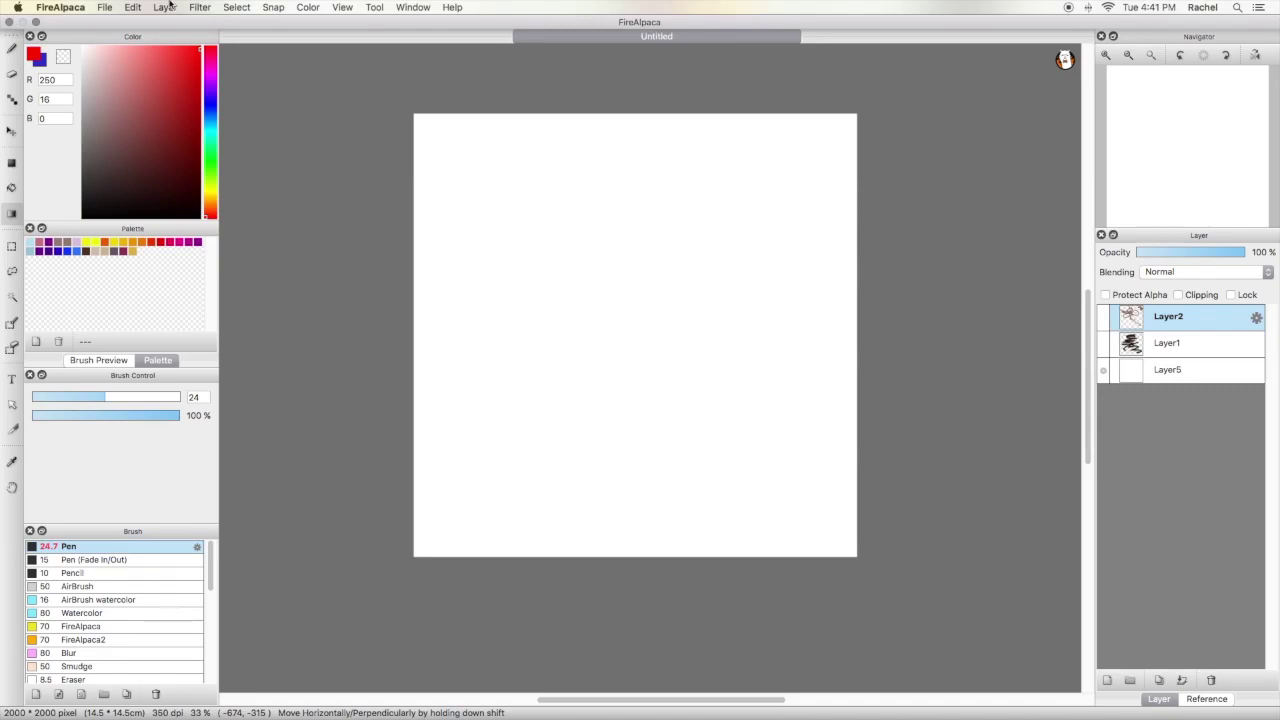
left_click(106, 8)
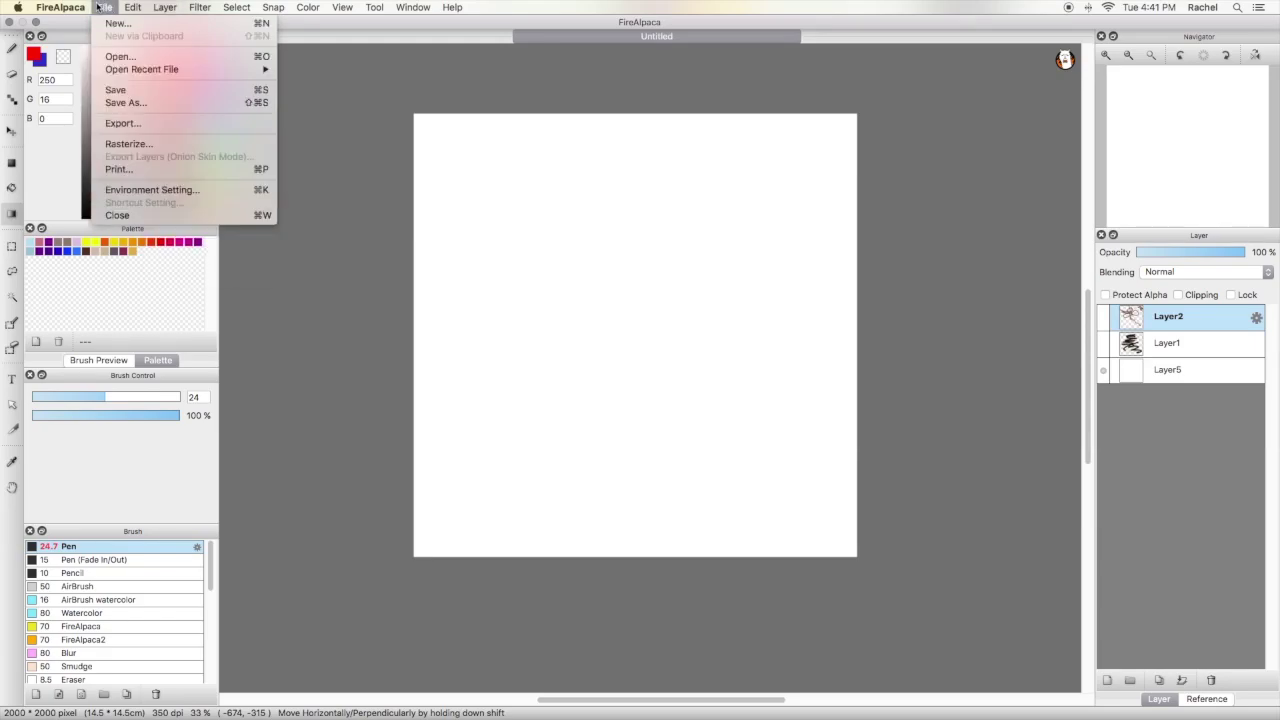
left_click(116, 22)
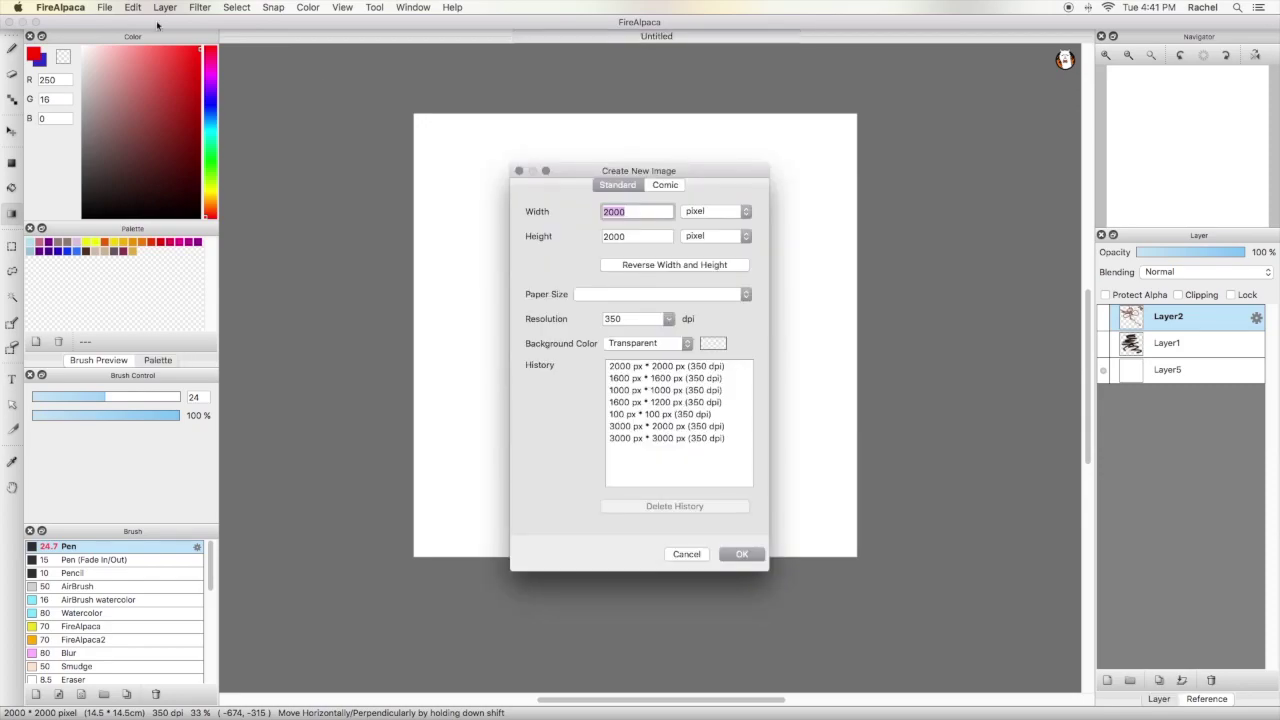
left_click(666, 187)
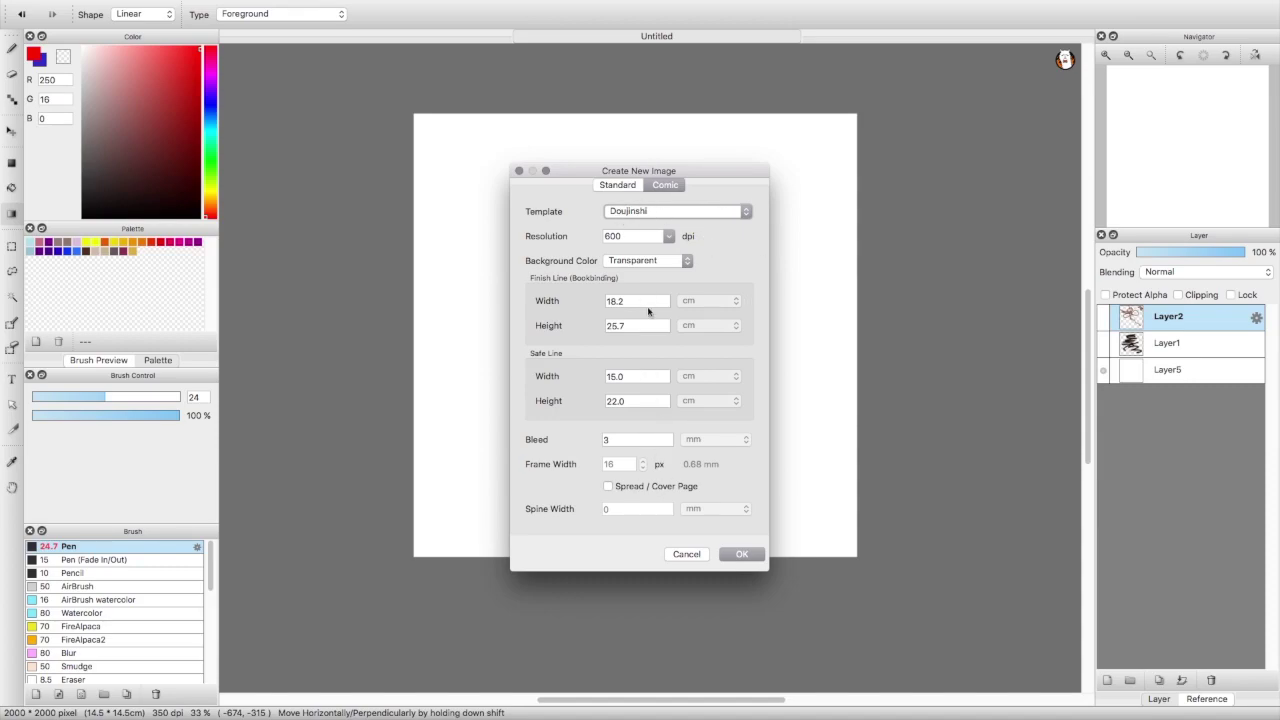
left_click(617, 186)
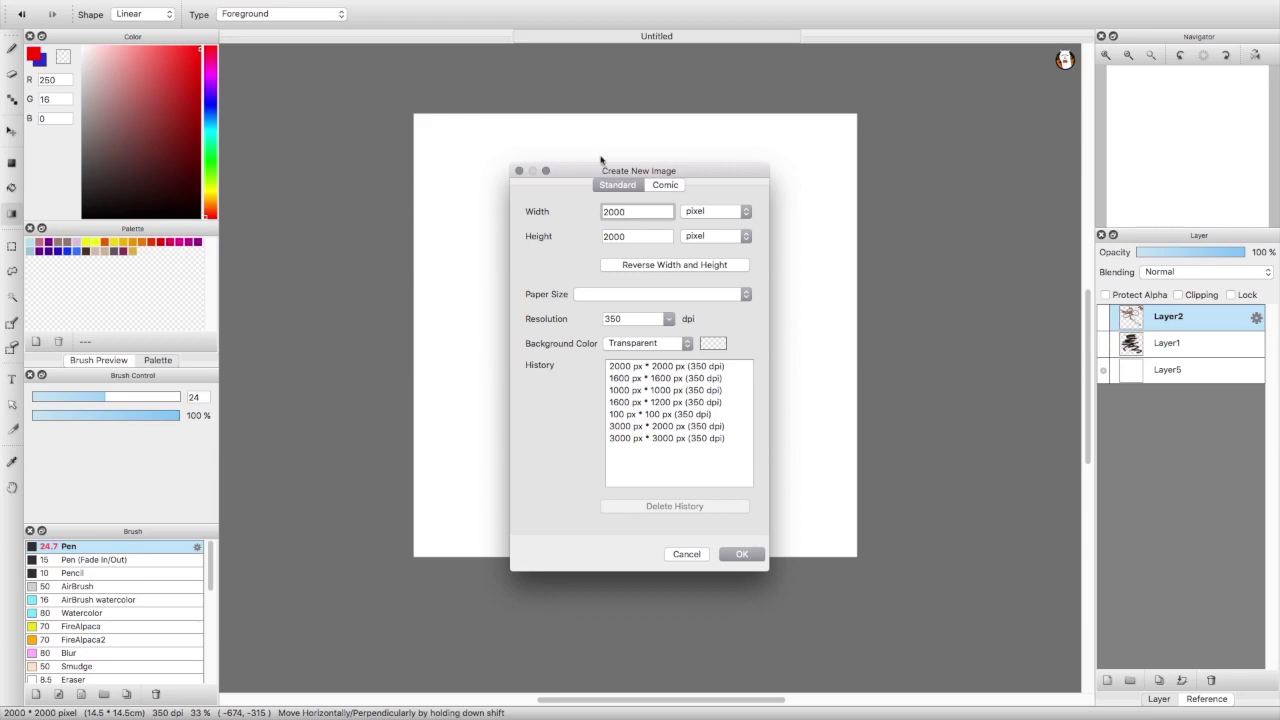
left_click_drag(632, 213, 575, 206)
left_click(627, 210)
left_click_drag(731, 180, 1063, 372)
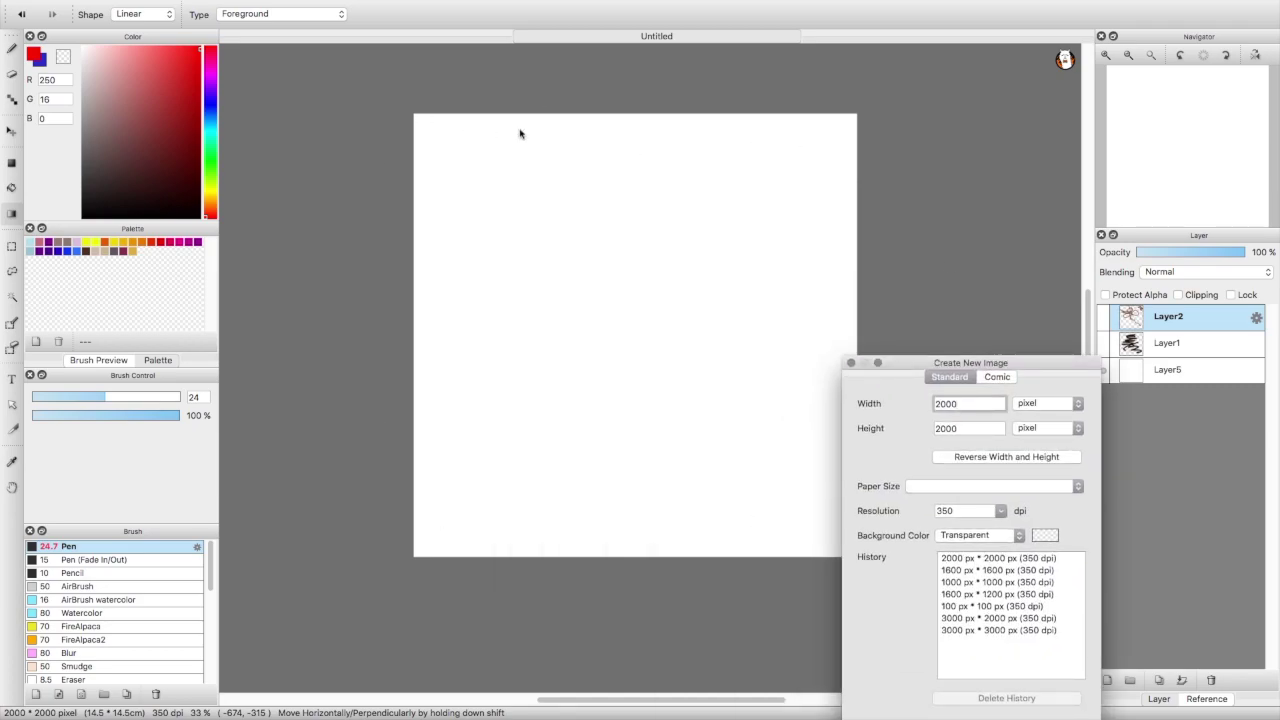
left_click_drag(972, 362, 643, 138)
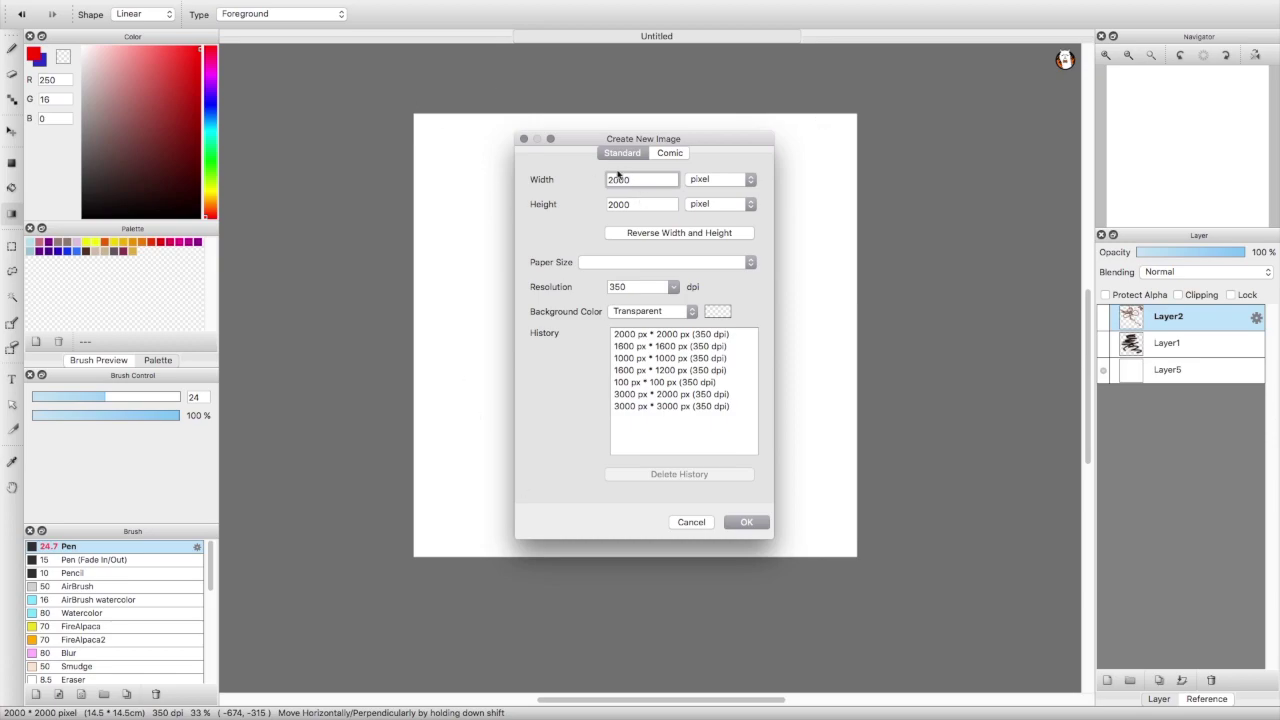
- Set the new image's paper size to A6 (105 * 148 mm) and look over the other paper sizes
left_click(634, 264)
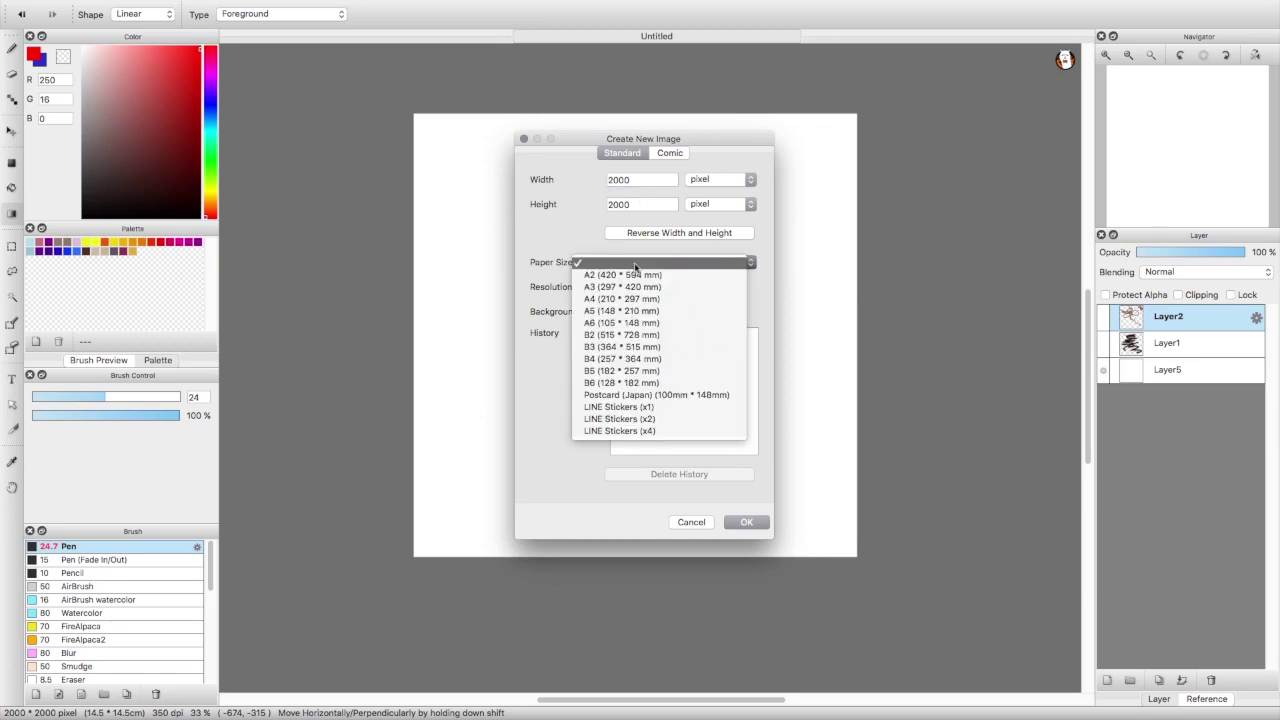
left_click(634, 264)
left_click(633, 266)
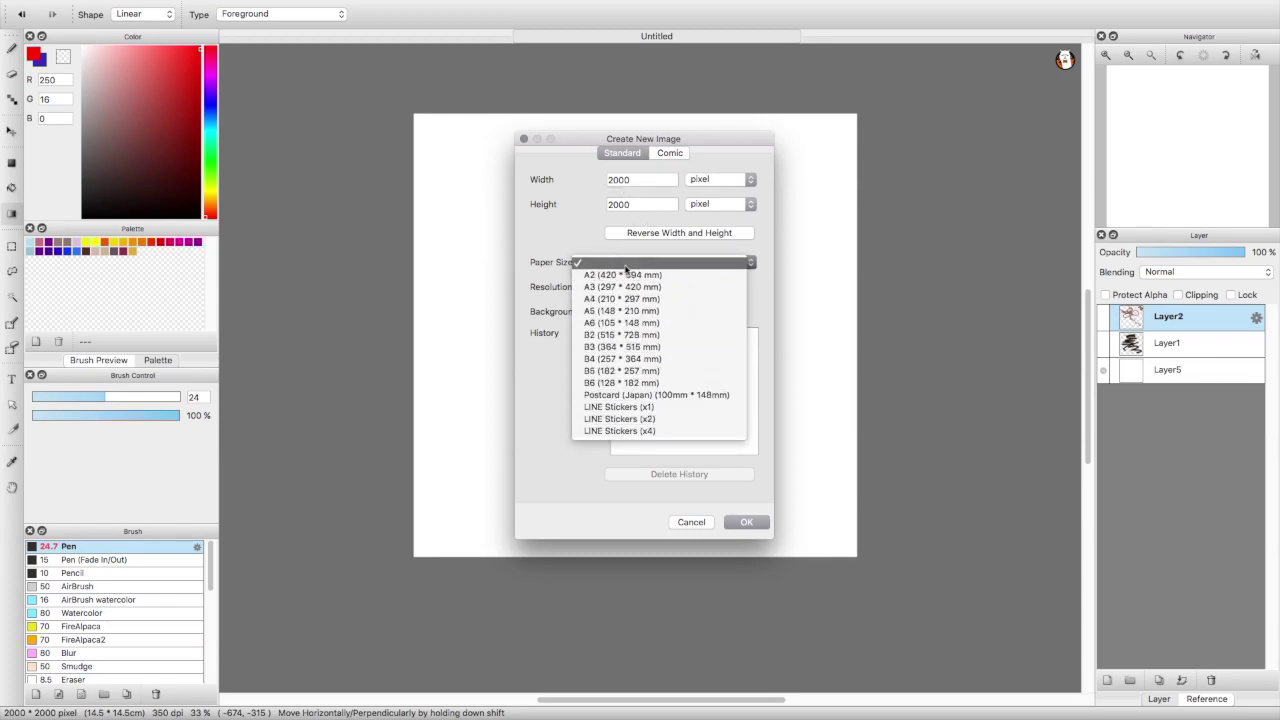
left_click(626, 323)
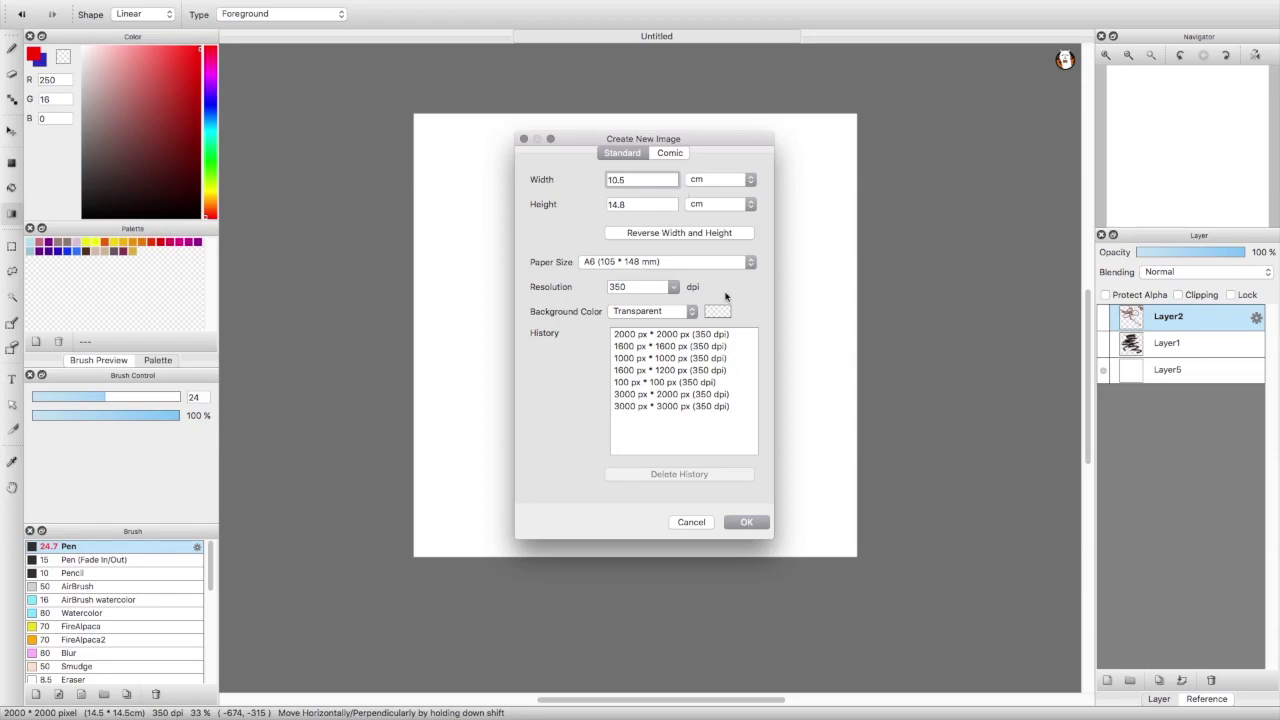
left_click(695, 265)
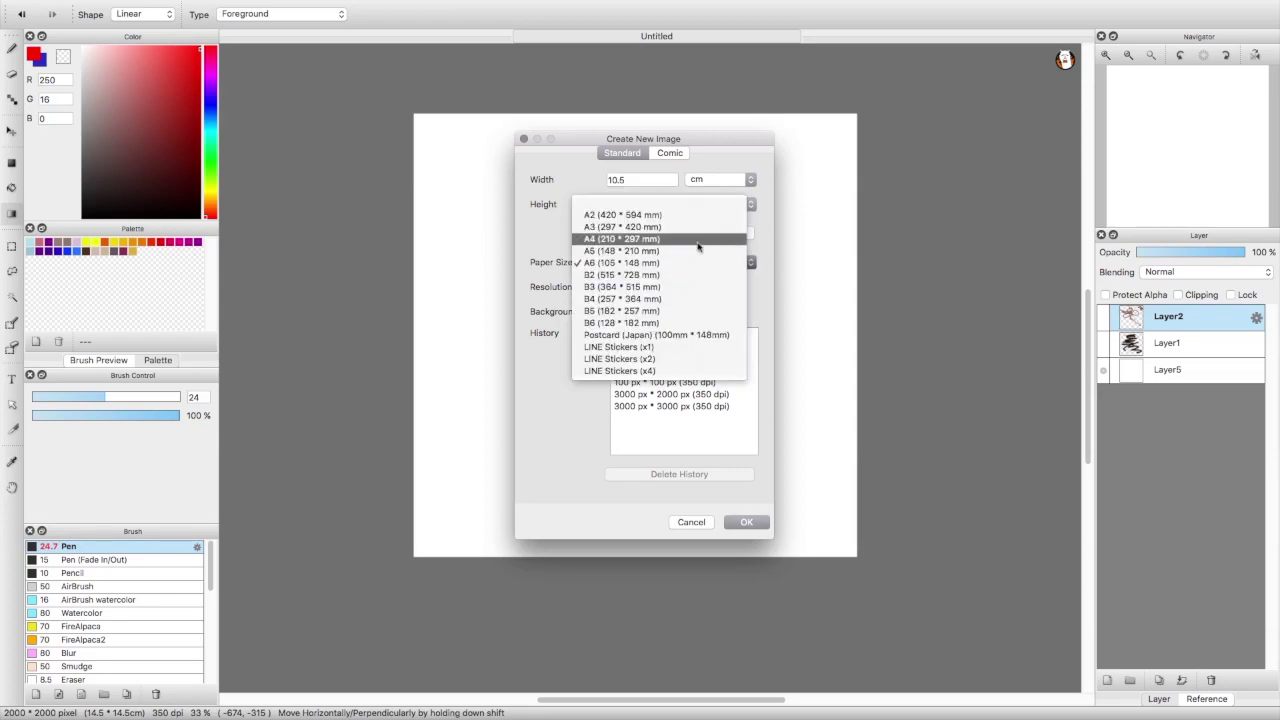
left_click(573, 220)
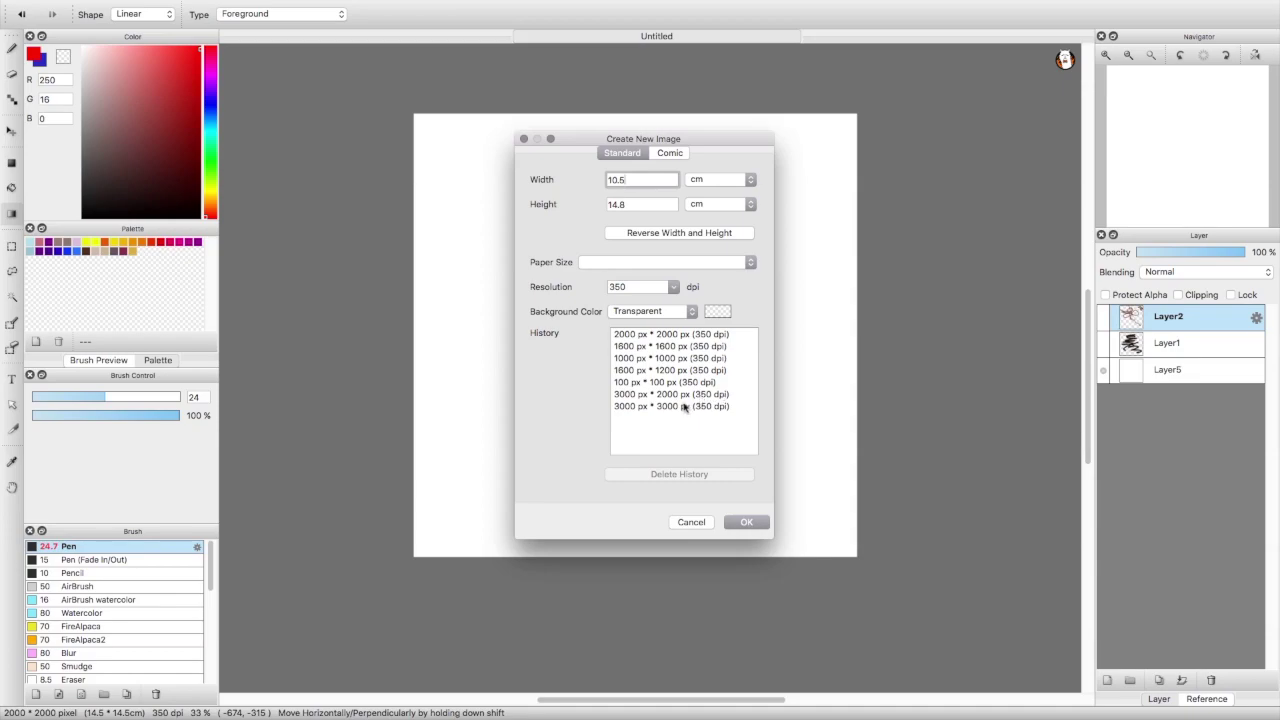
- Try the 1600 x 1200, 2000 x 2000 and 1600 x 1600 px size presets, and settle on 1000 px * 1000 px (350 dpi)
left_click(660, 371)
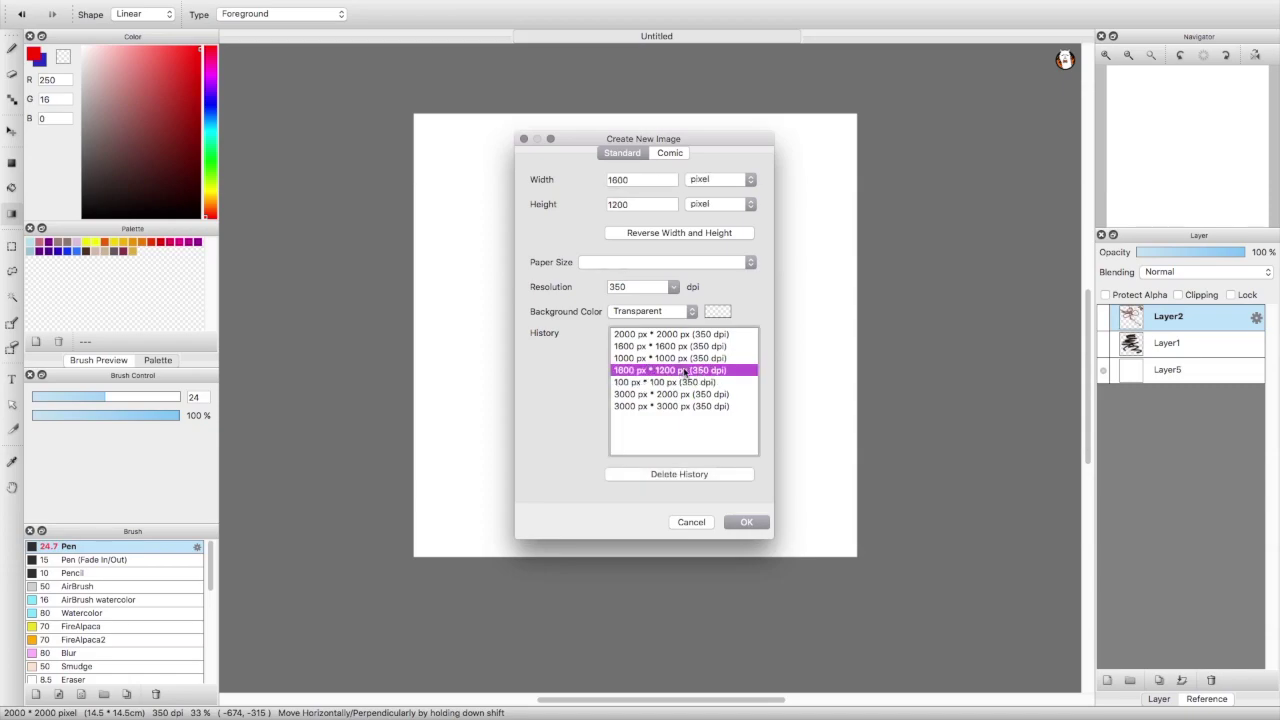
left_click(695, 336)
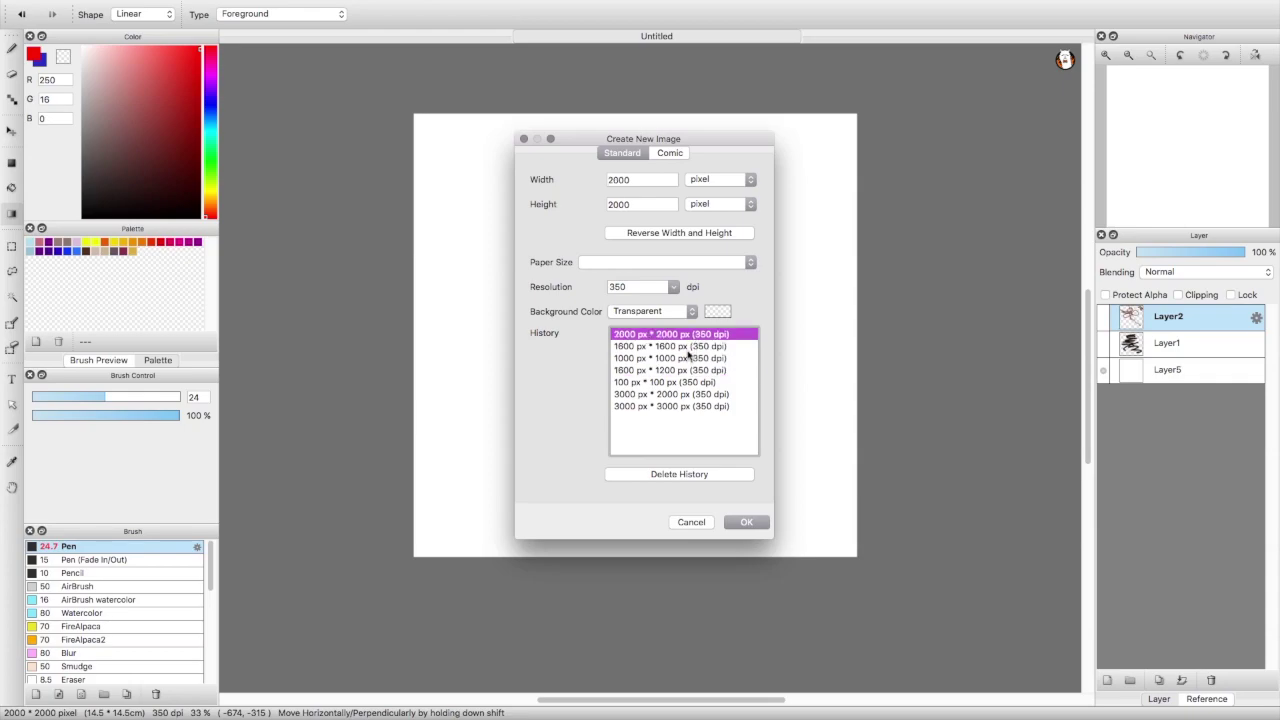
left_click(690, 347)
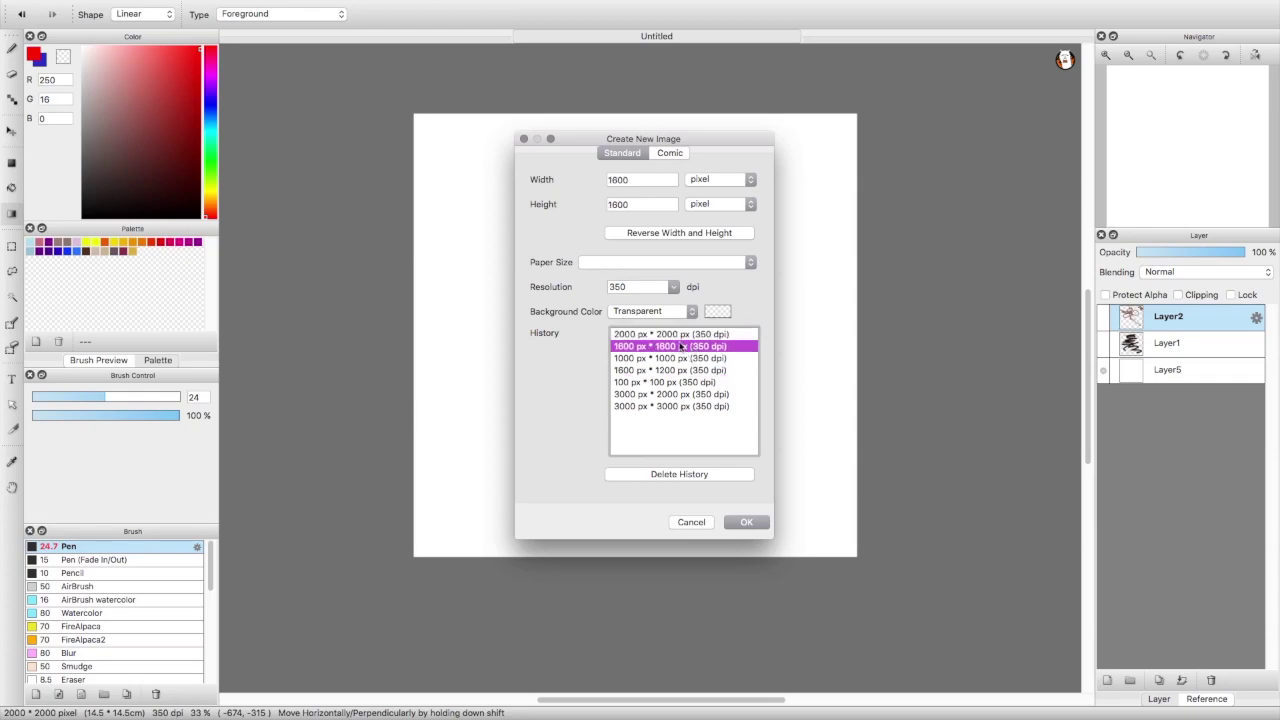
left_click(688, 360)
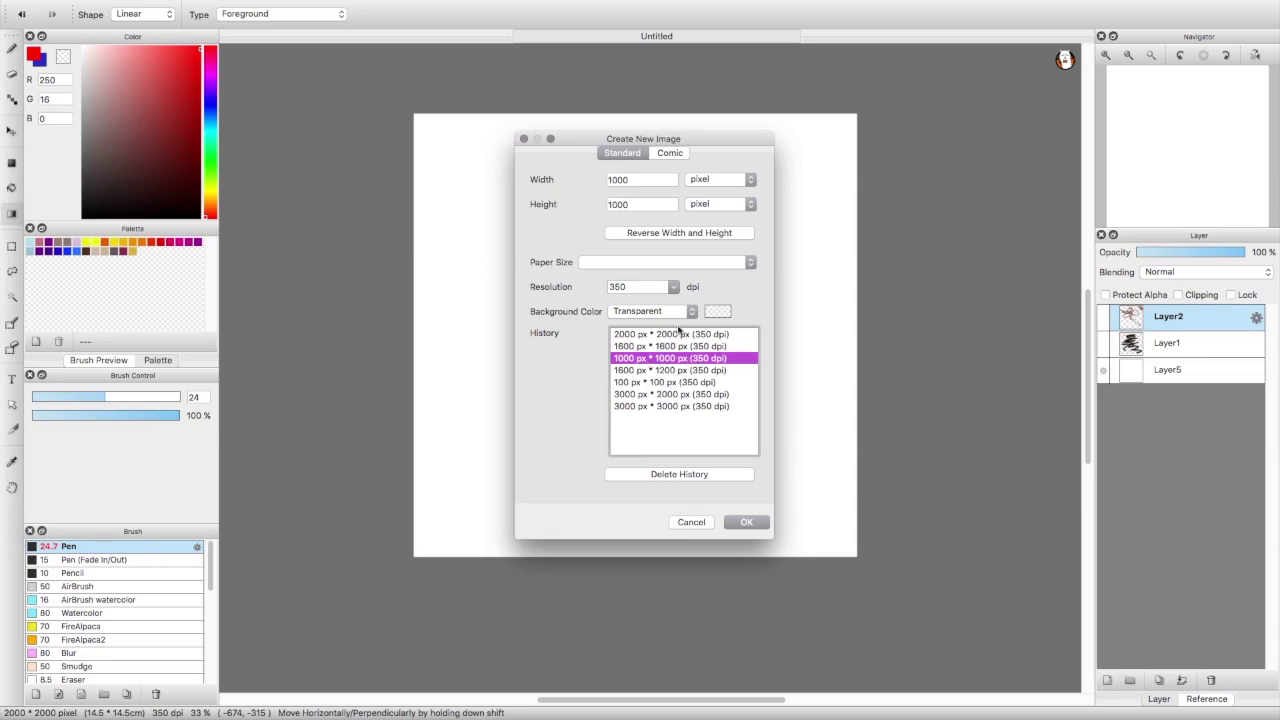
- Switch the new image's background from Transparent to Color and back to Transparent
left_click(651, 315)
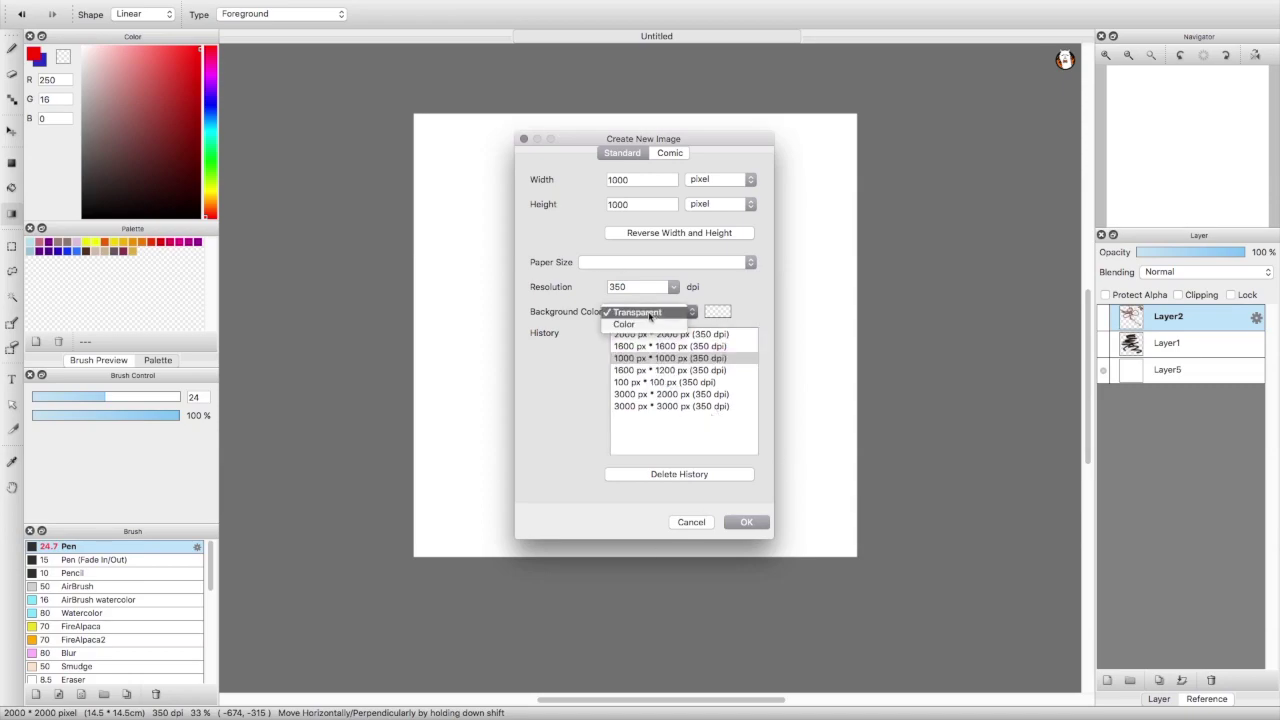
left_click(638, 326)
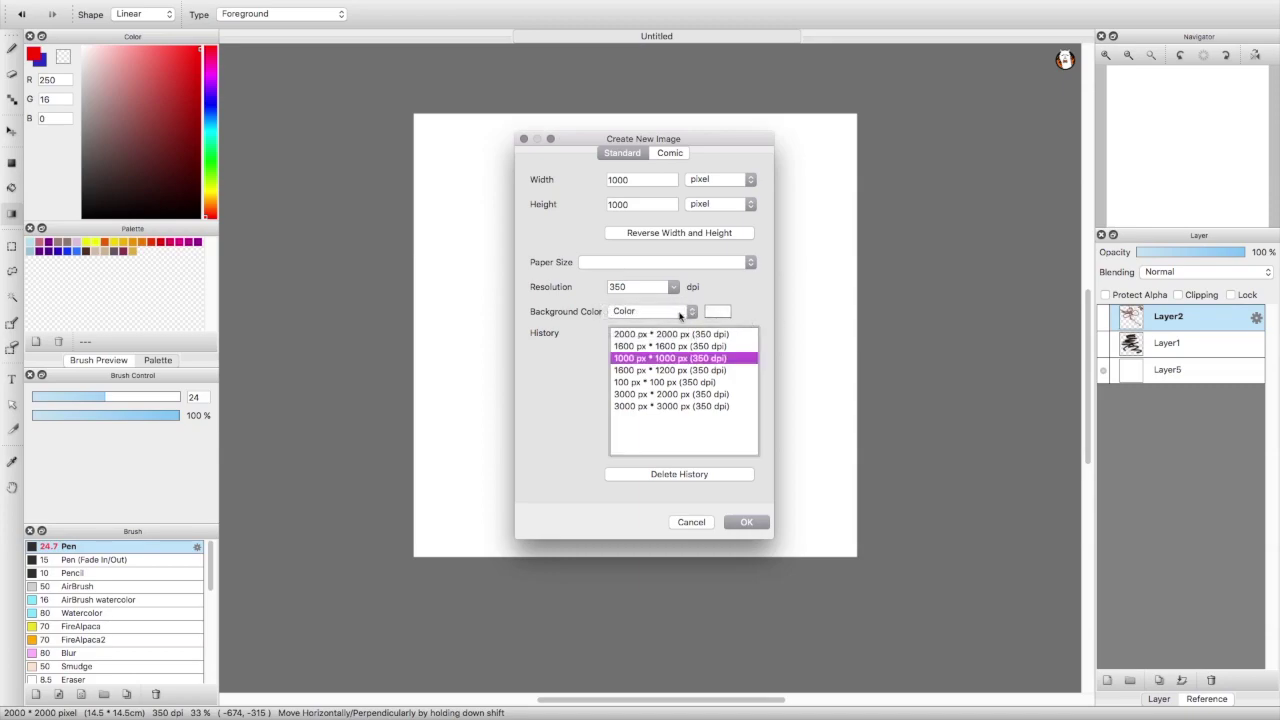
left_click(680, 316)
left_click(645, 299)
- Choose a resolution of 350 dpi and create the new image
left_click(674, 288)
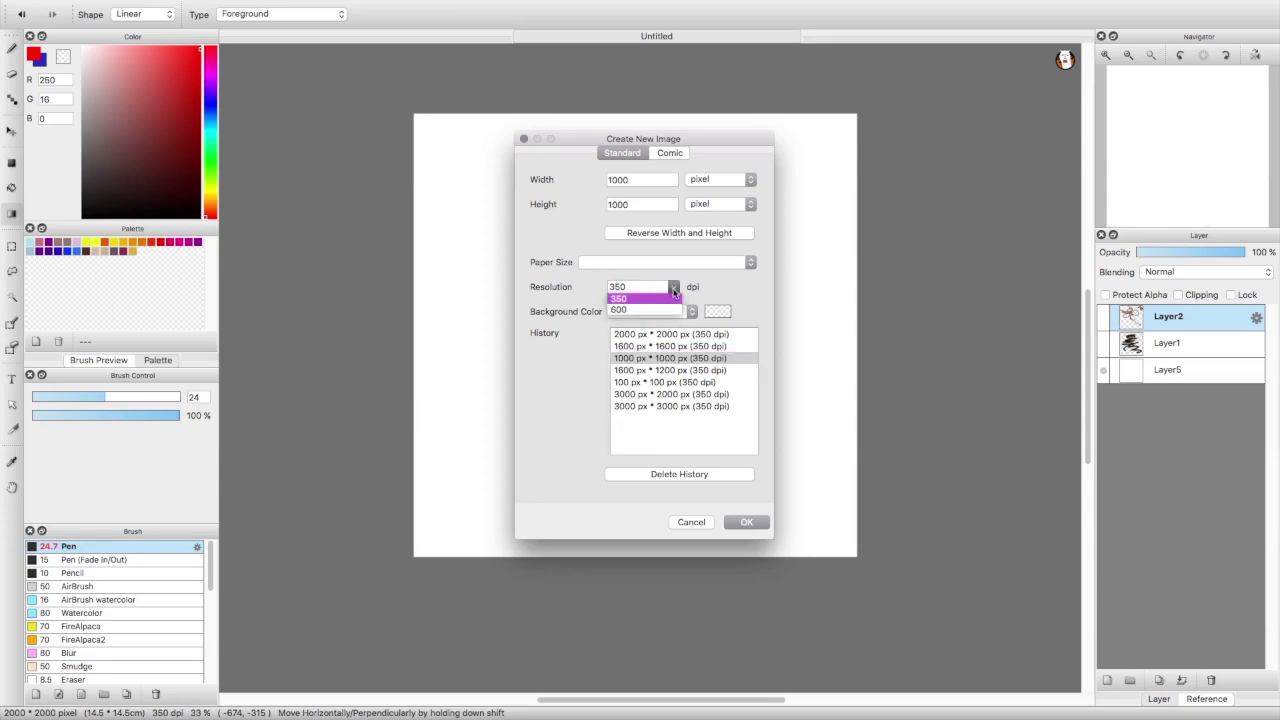
left_click(670, 298)
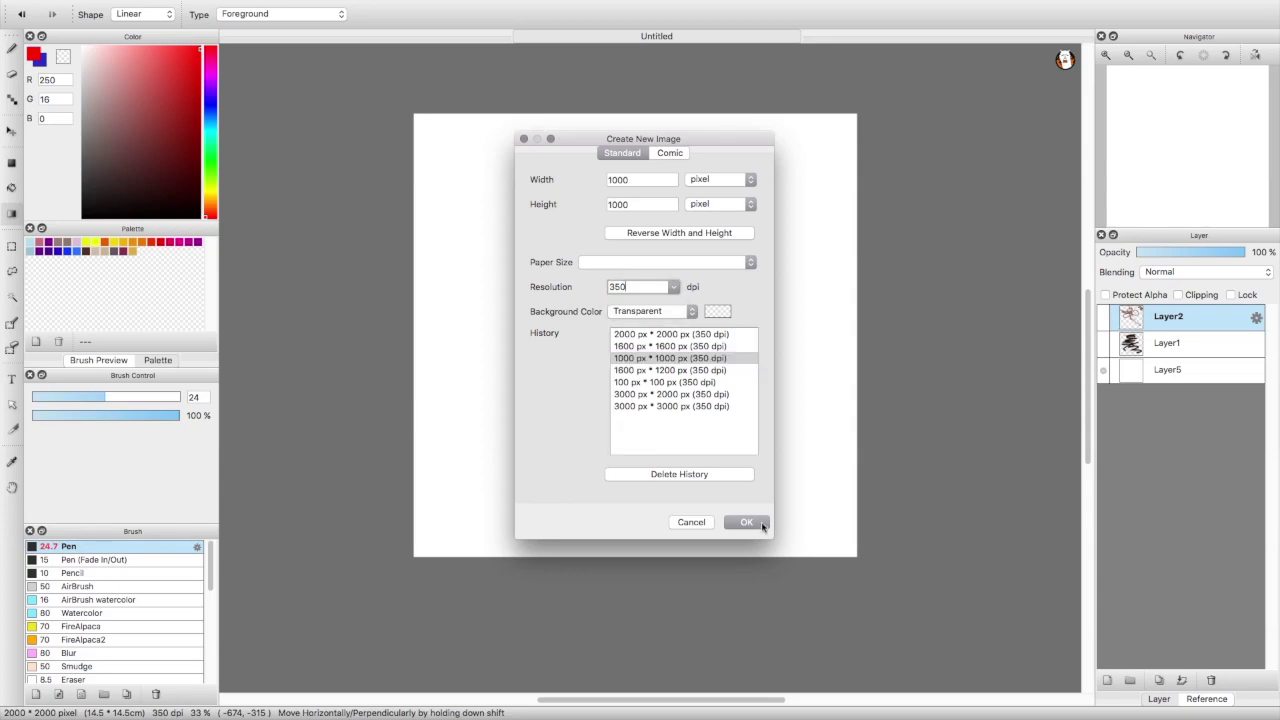
left_click(762, 526)
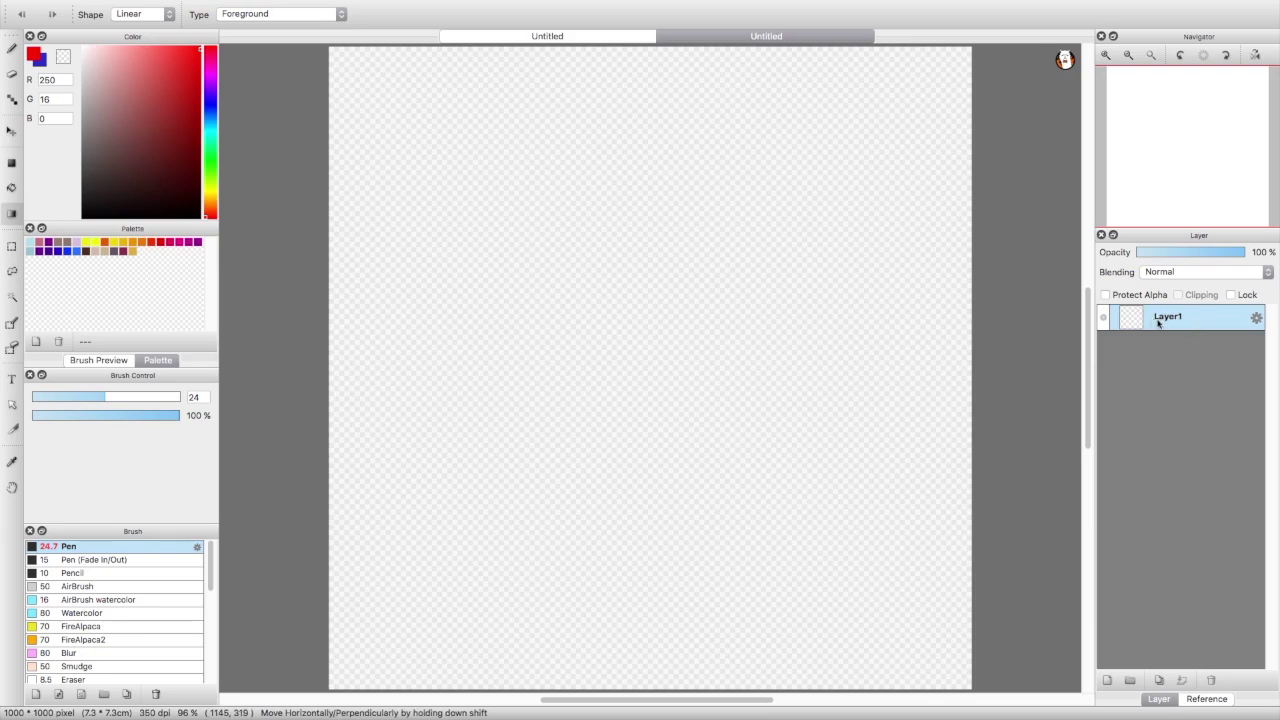
- Scribble looping red Pen strokes across the new canvas on Layer1
key("super+minus")
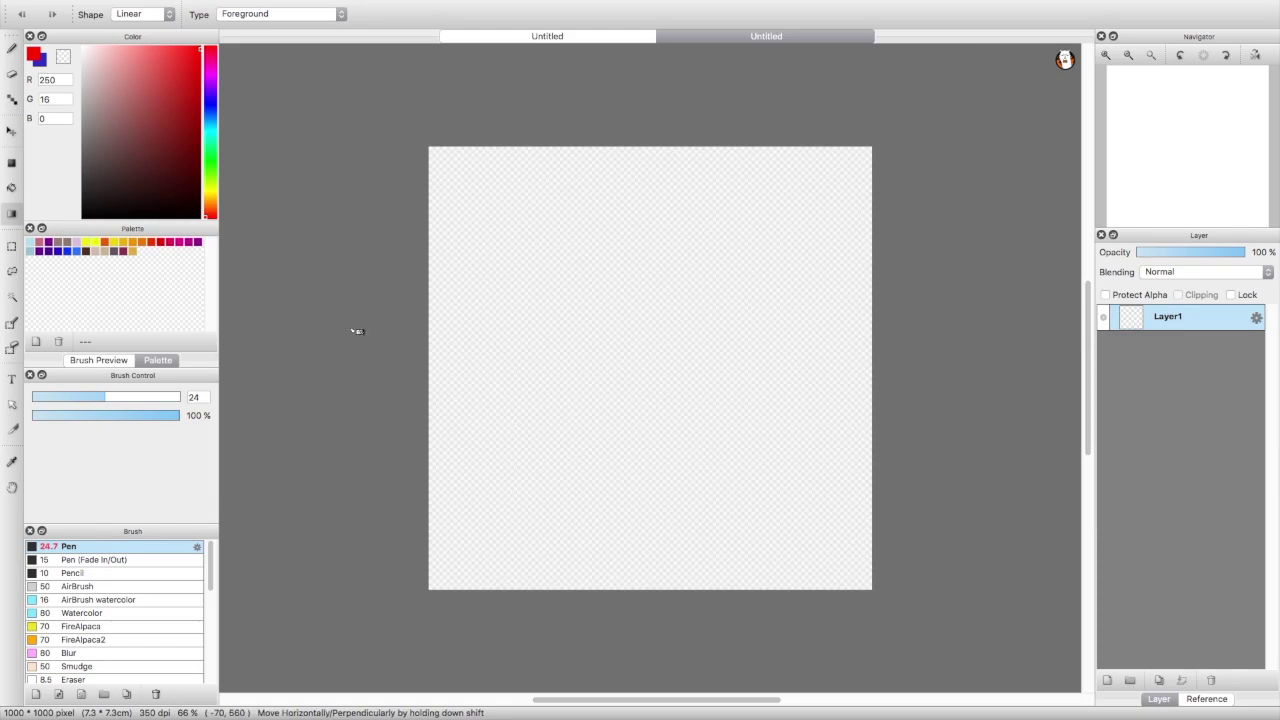
left_click(12, 47)
mouse_move(583, 240)
left_mouse_down()
mouse_move(630, 357)
mouse_move(734, 377)
mouse_move(848, 372)
mouse_move(634, 431)
left_mouse_up()
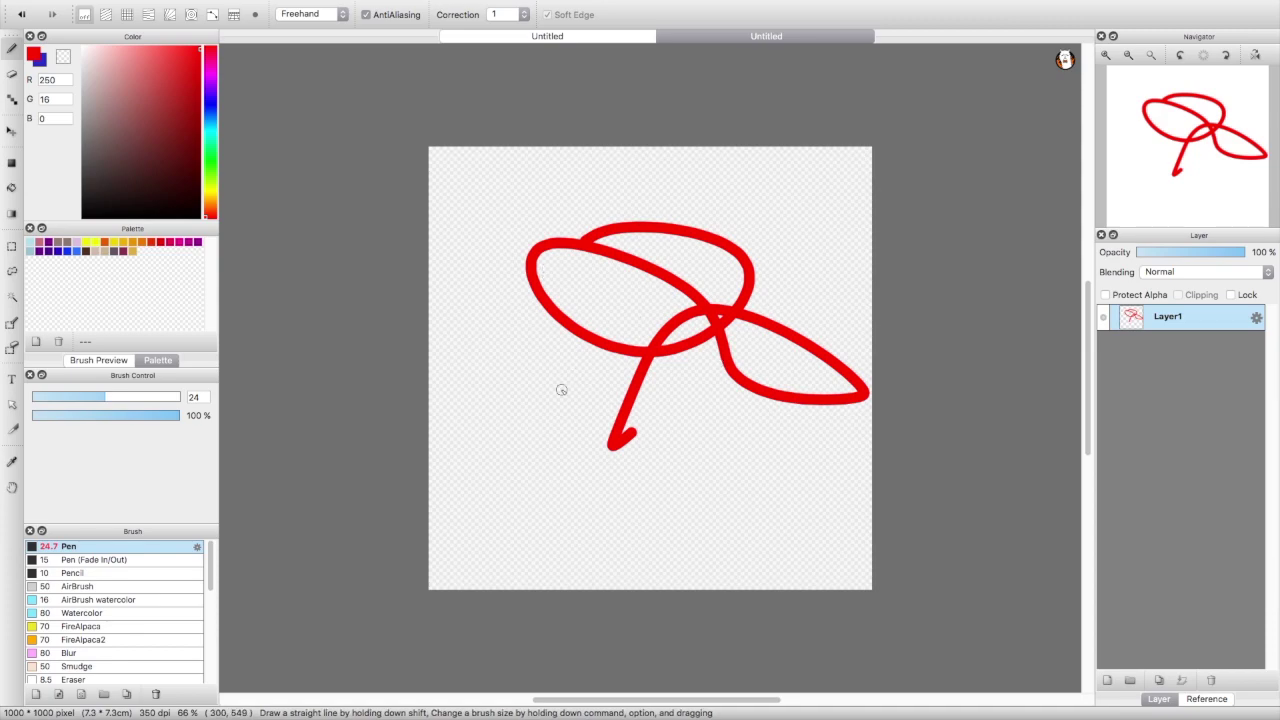
mouse_move(692, 282)
left_mouse_down()
mouse_move(765, 260)
mouse_move(742, 362)
mouse_move(545, 502)
mouse_move(687, 197)
mouse_move(522, 193)
mouse_move(730, 472)
left_mouse_up()
left_click_drag(685, 559, 800, 280)
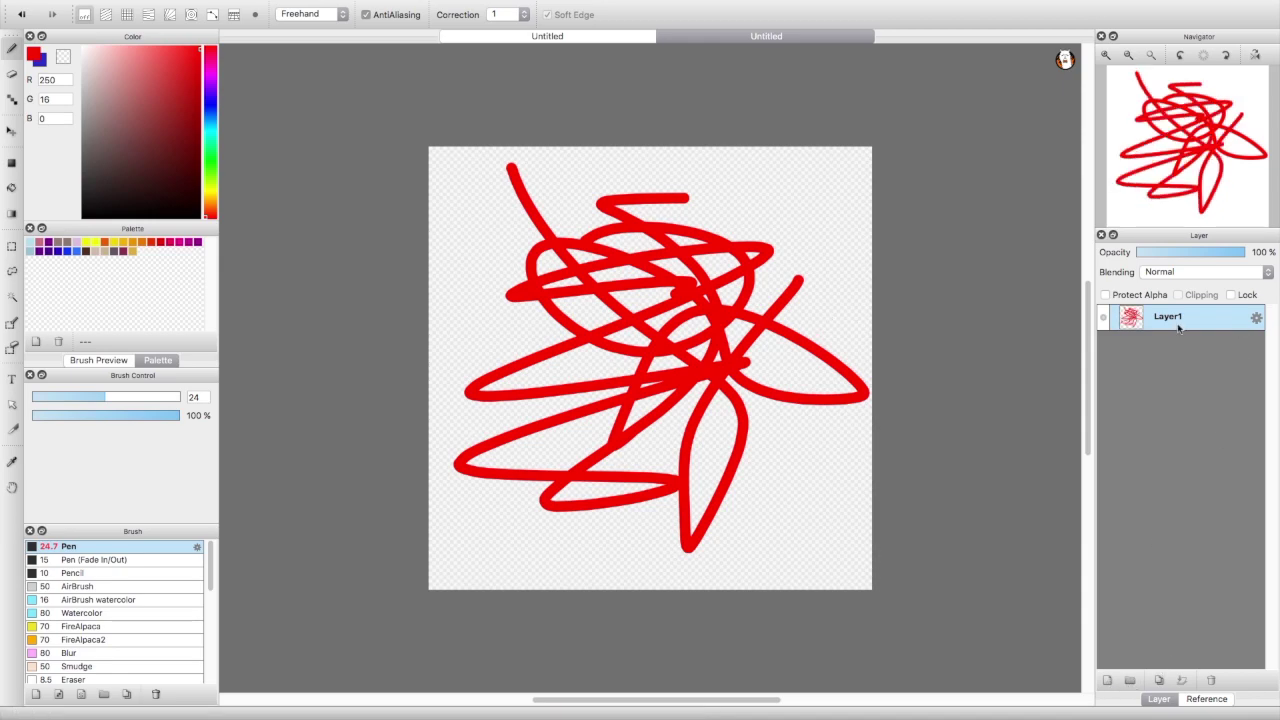
- Add a new empty layer and delete the scribbled Layer1
left_click(1106, 681)
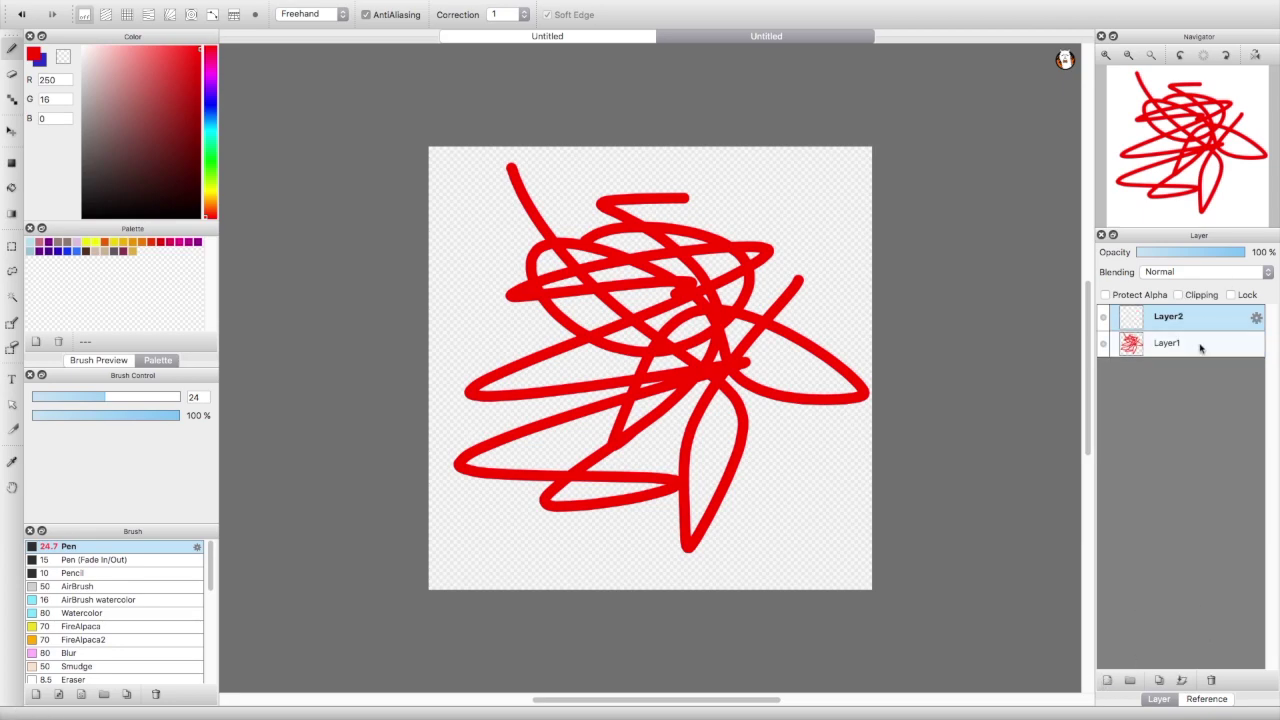
left_click(1222, 340)
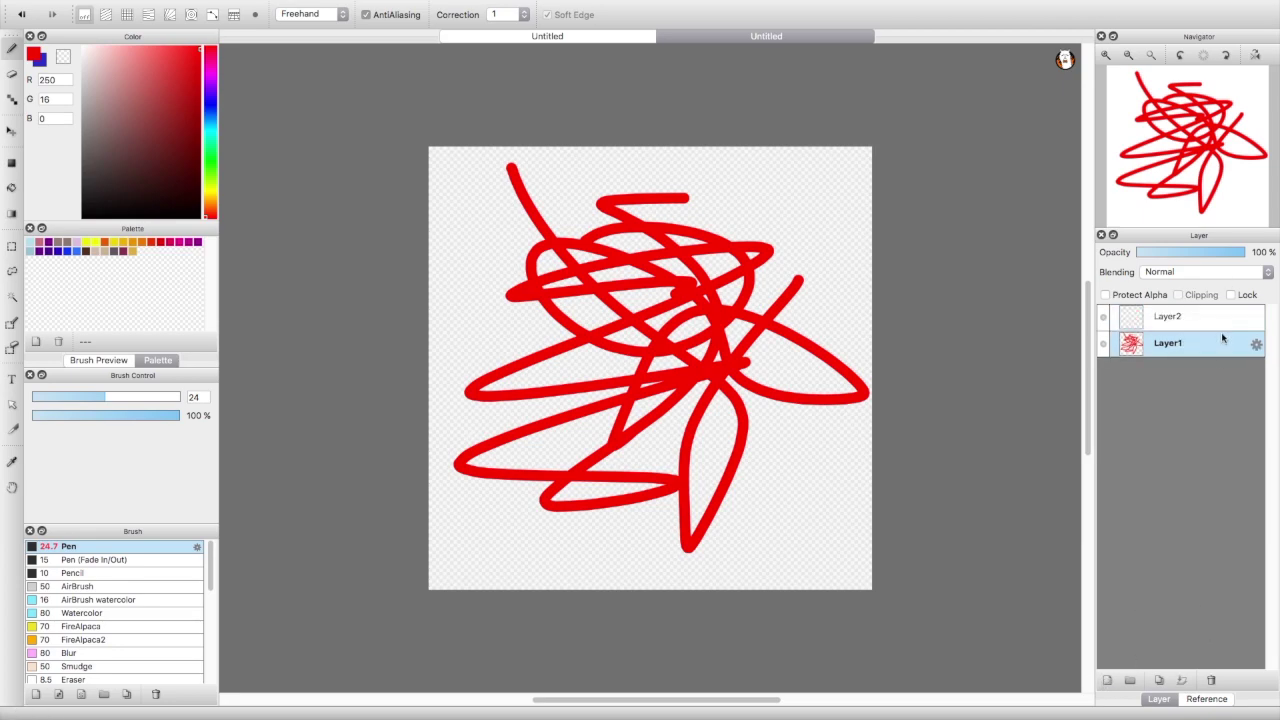
left_click(1211, 681)
mouse_move(1024, 697)
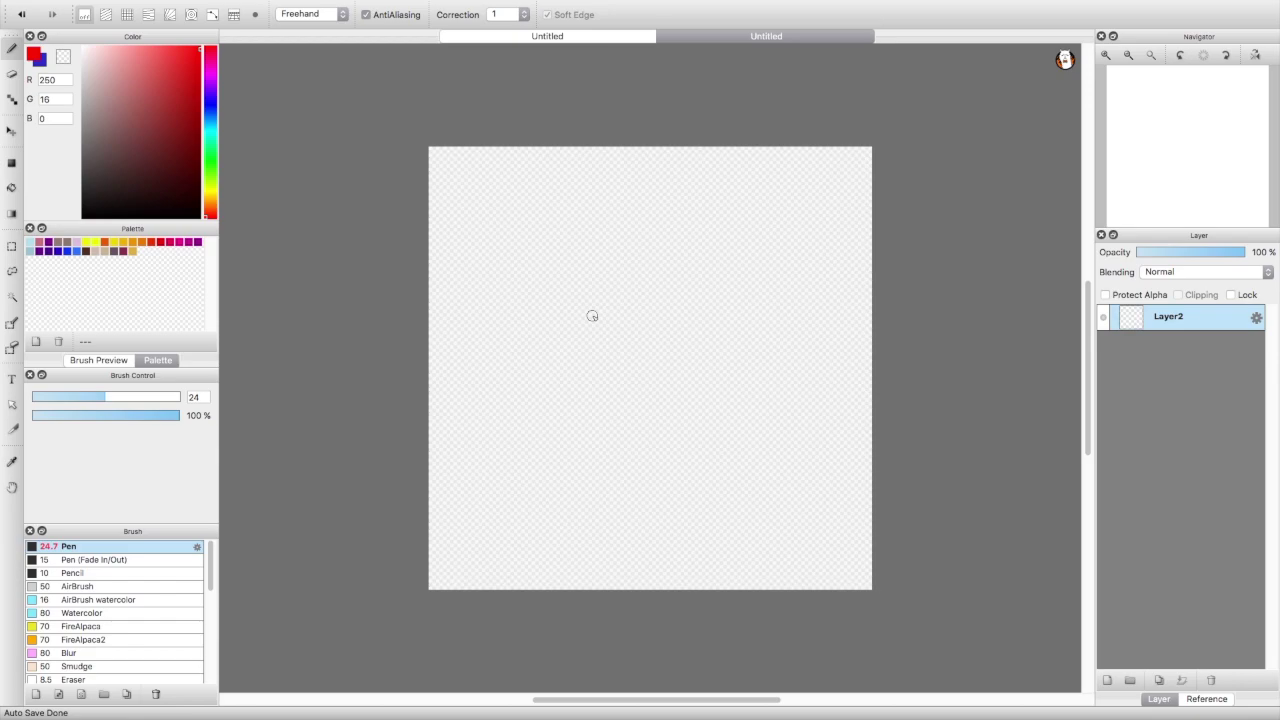
- Handwrite "Bye!" in red Pen strokes across the upper half of the canvas on Layer2
left_click_drag(500, 222, 517, 343)
mouse_move(500, 222)
left_mouse_down()
mouse_move(606, 254)
mouse_move(526, 318)
left_mouse_up()
mouse_move(636, 238)
left_mouse_down()
mouse_move(686, 240)
mouse_move(660, 348)
left_mouse_up()
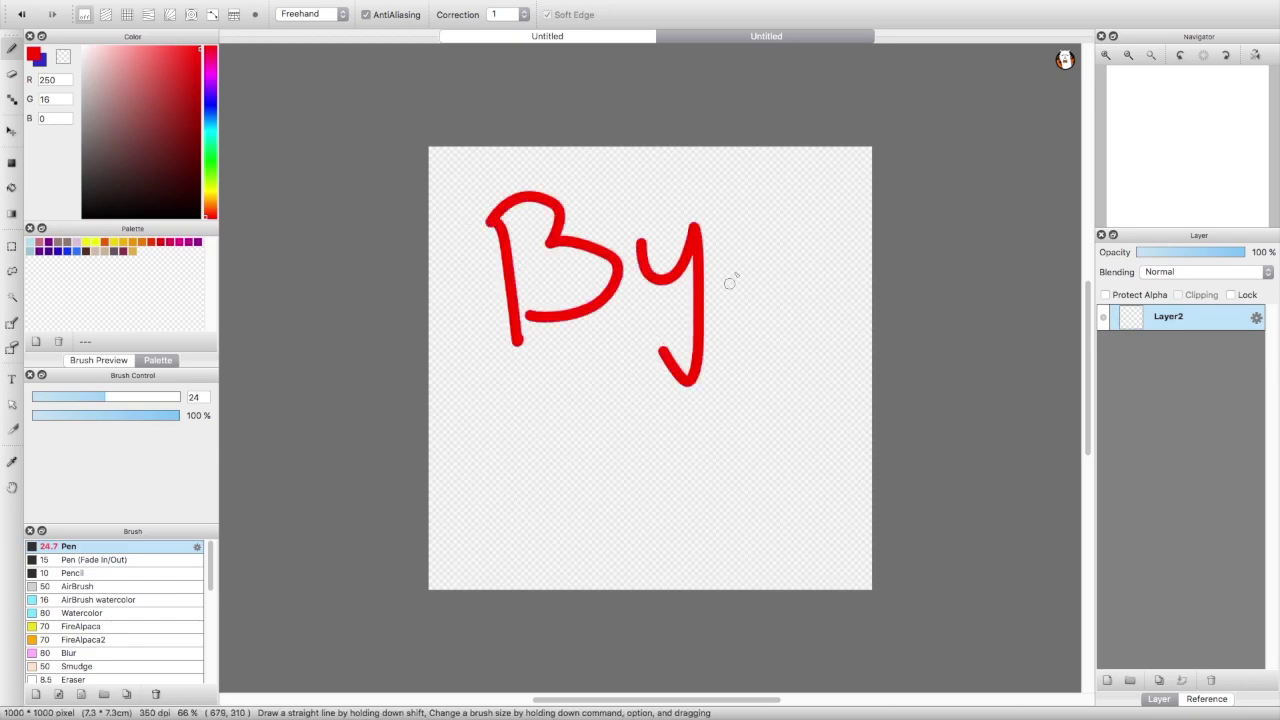
left_click_drag(720, 256, 768, 240)
left_click_drag(735, 290, 795, 288)
left_click(817, 273)
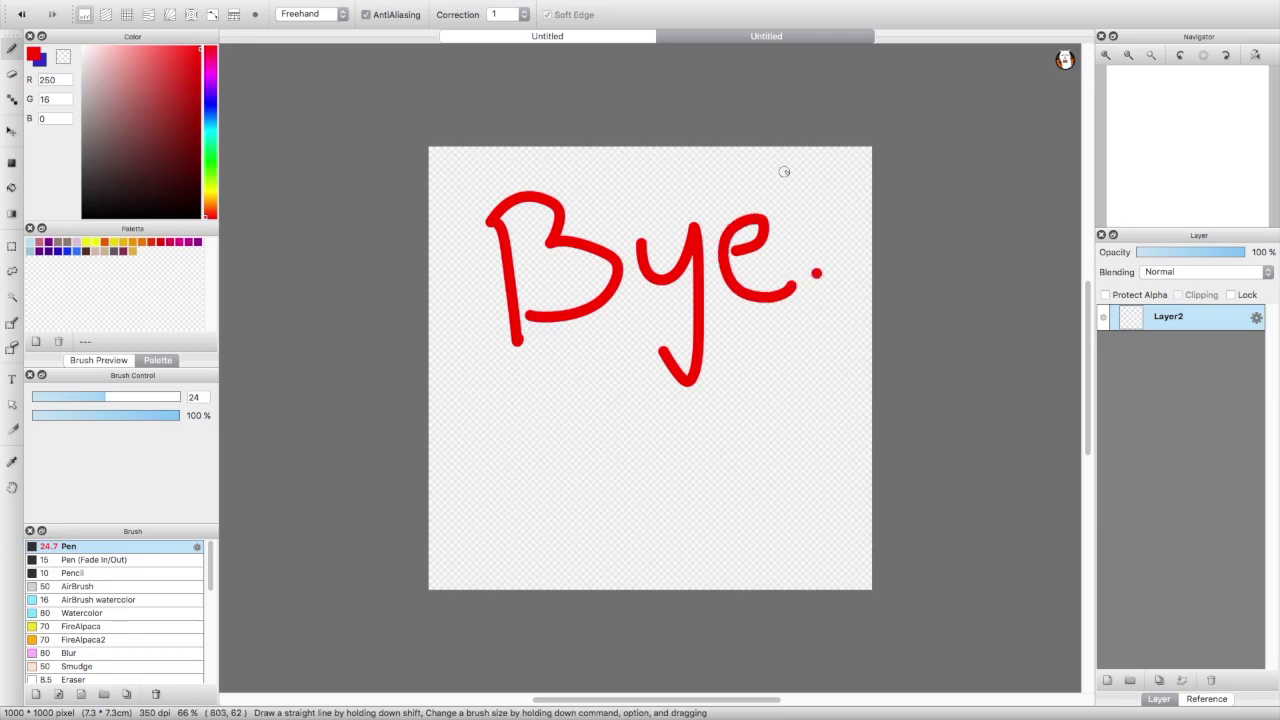
left_click_drag(807, 157, 815, 255)
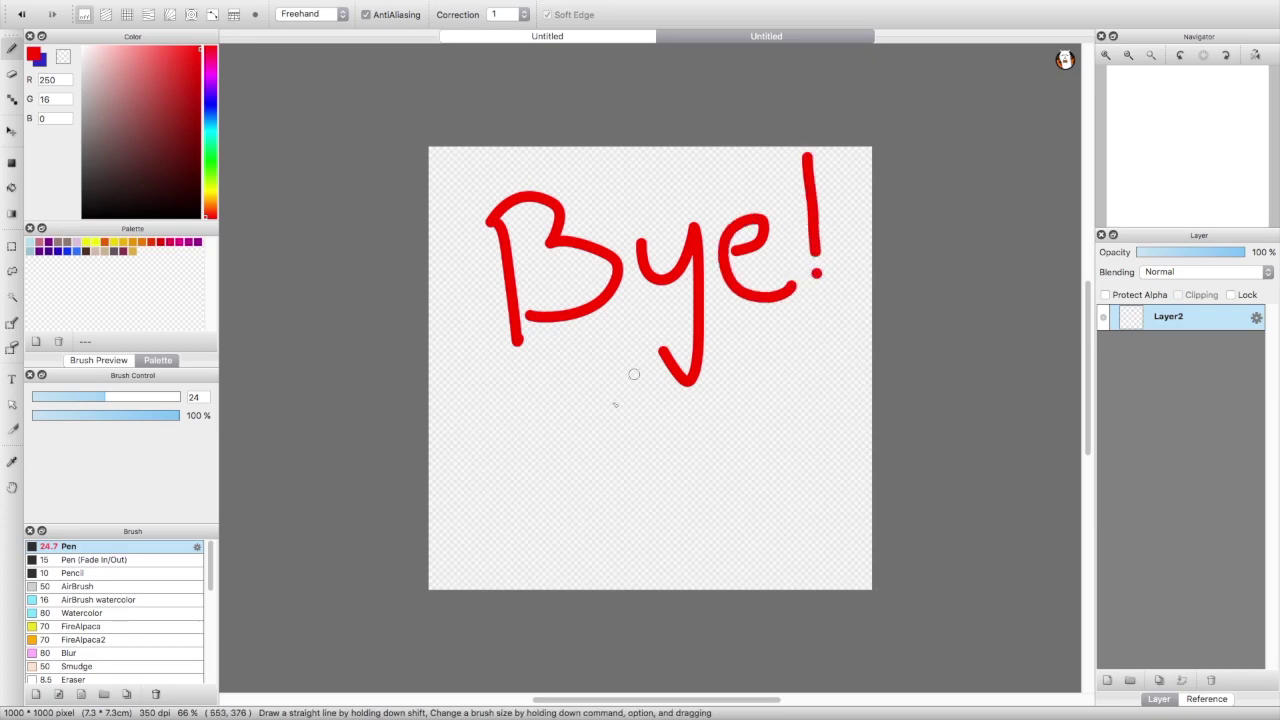
- Handwrite "guys!" in red Pen strokes beneath the word "Bye!" on Layer2
mouse_move(554, 389)
left_mouse_down()
mouse_move(520, 396)
mouse_move(574, 402)
mouse_move(589, 516)
mouse_move(522, 470)
left_mouse_up()
mouse_move(617, 400)
left_mouse_down()
mouse_move(660, 404)
mouse_move(670, 442)
left_mouse_up()
mouse_move(688, 394)
left_mouse_down()
mouse_move(749, 491)
mouse_move(714, 482)
left_mouse_up()
mouse_move(805, 350)
left_mouse_down()
mouse_move(762, 374)
mouse_move(756, 404)
left_mouse_up()
left_click(845, 401)
left_click_drag(829, 313, 837, 370)
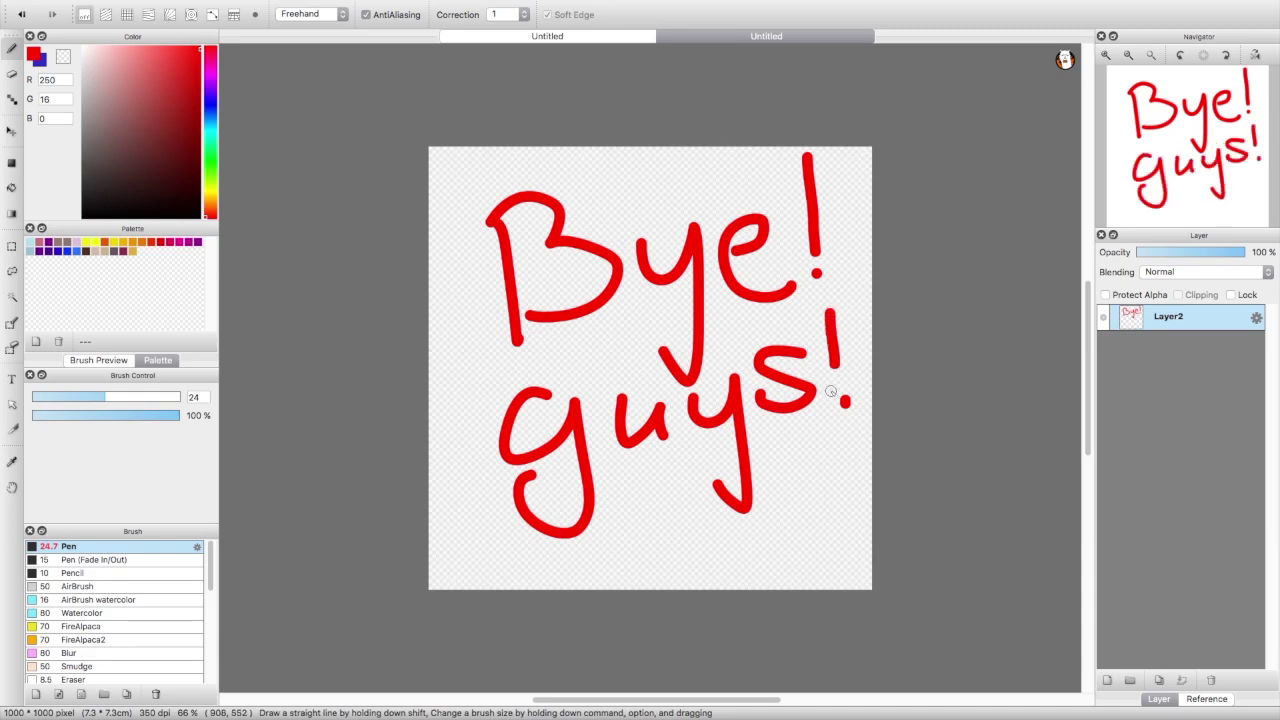